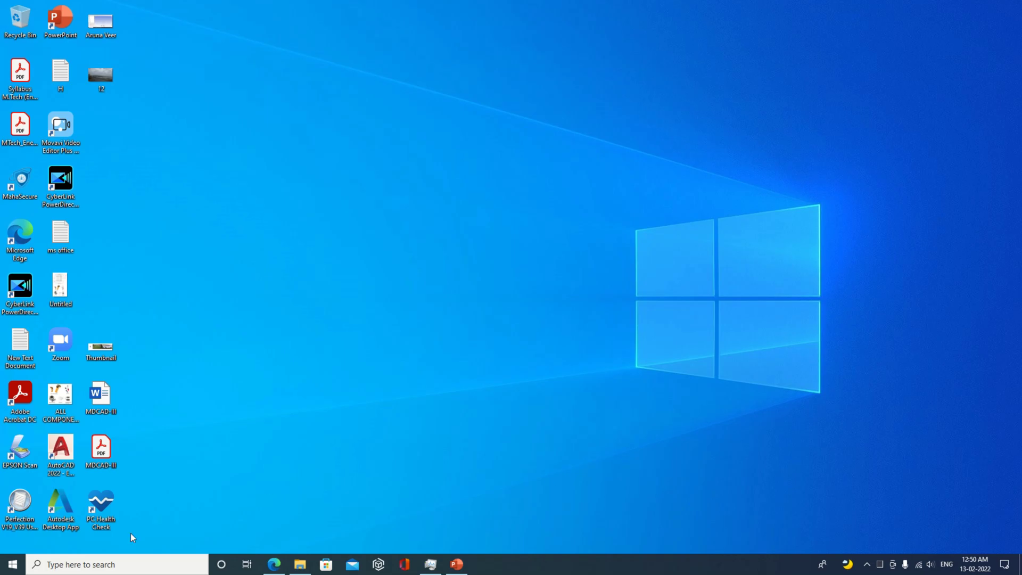
Launch Workbench 2022 R1 from the Windows desktop
{"action": "left_click", "coordinate": [104, 566]}
{"action": "type", "text": "work"}
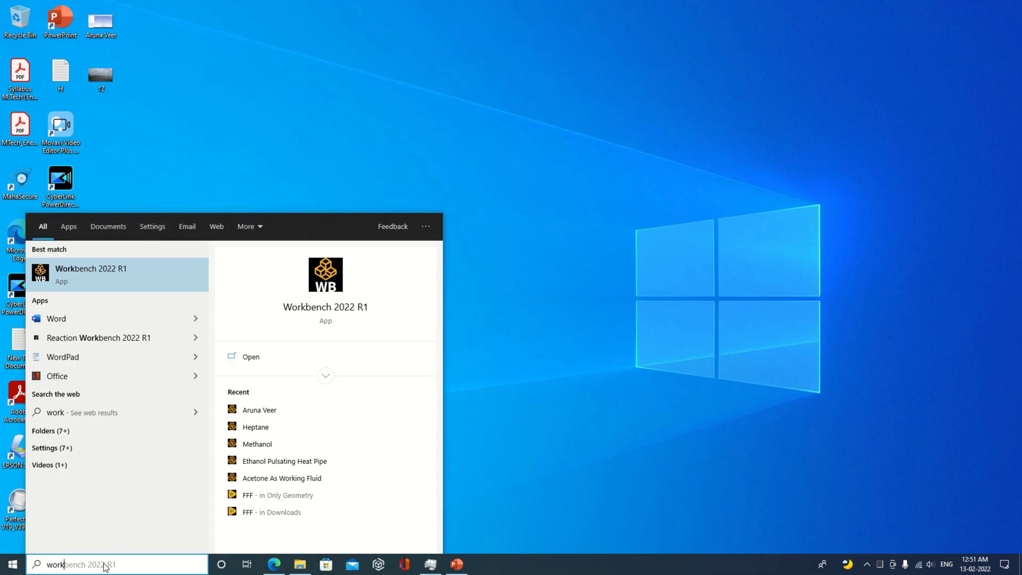
{"action": "left_click", "coordinate": [104, 269]}
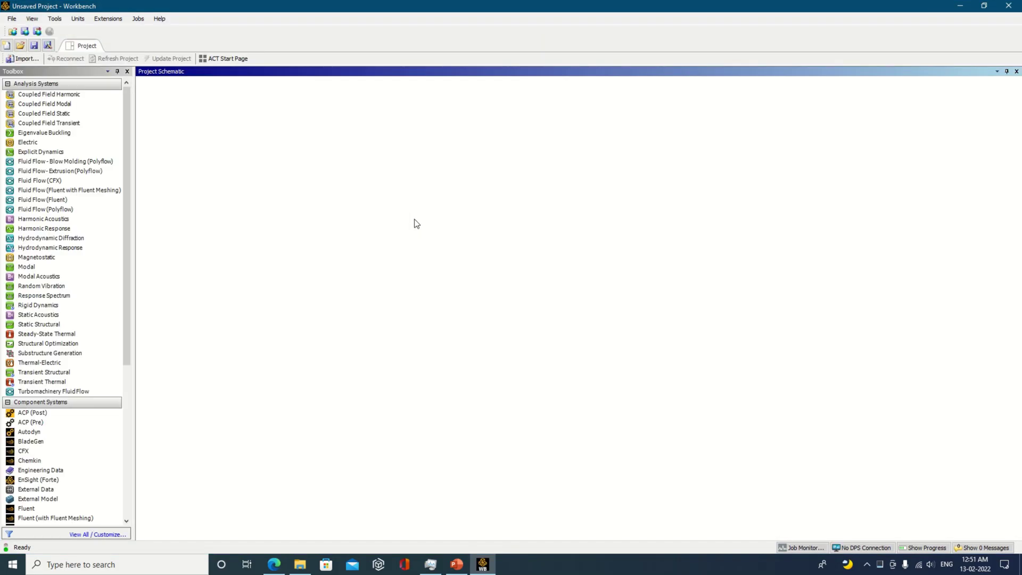
Add a standalone Geometry component system to the project schematic and open its geometry cell in DesignModeler
{"action": "left_click_drag", "start_coordinate": [126, 252], "coordinate": [133, 342]}
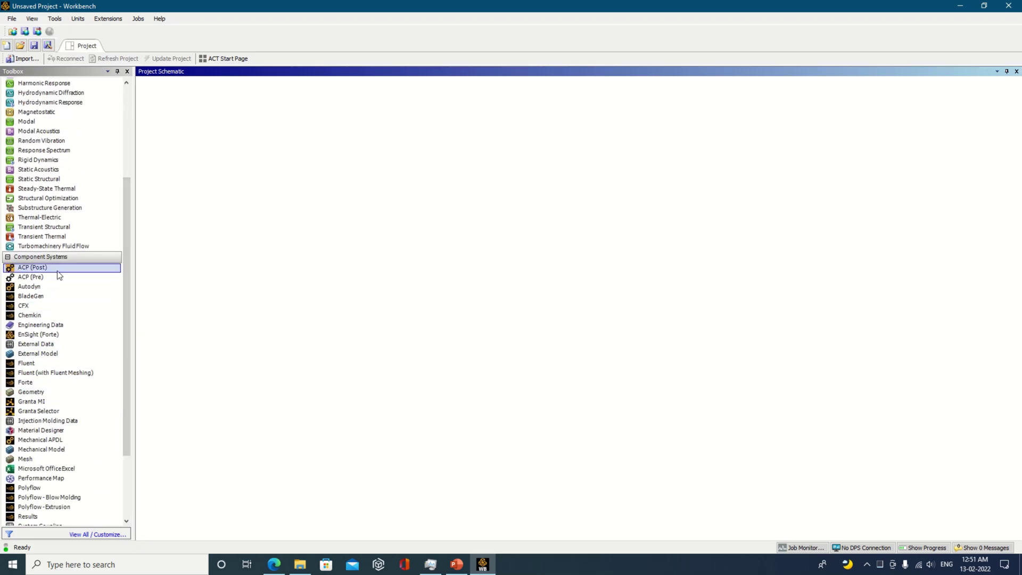
{"action": "left_click_drag", "start_coordinate": [124, 275], "coordinate": [125, 310]}
{"action": "left_click_drag", "start_coordinate": [60, 334], "coordinate": [165, 322]}
{"action": "left_click", "coordinate": [221, 132]}
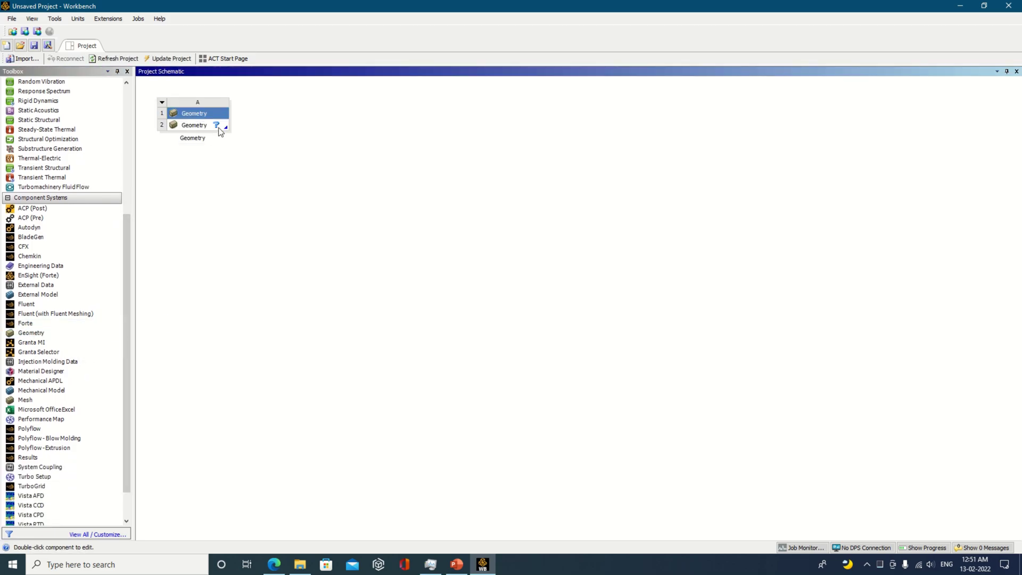
{"action": "right_click", "coordinate": [219, 128]}
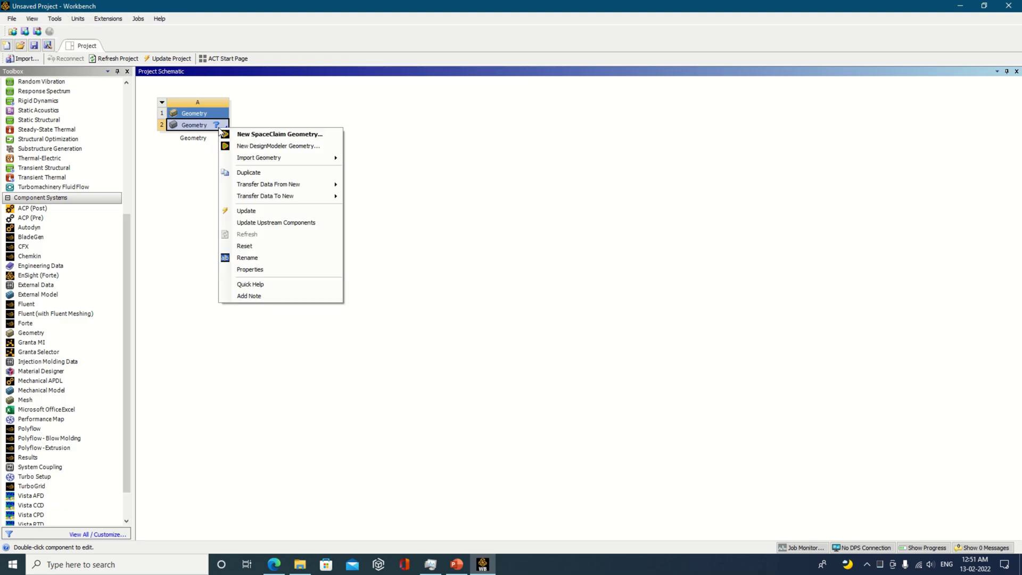
{"action": "left_click", "coordinate": [264, 147]}
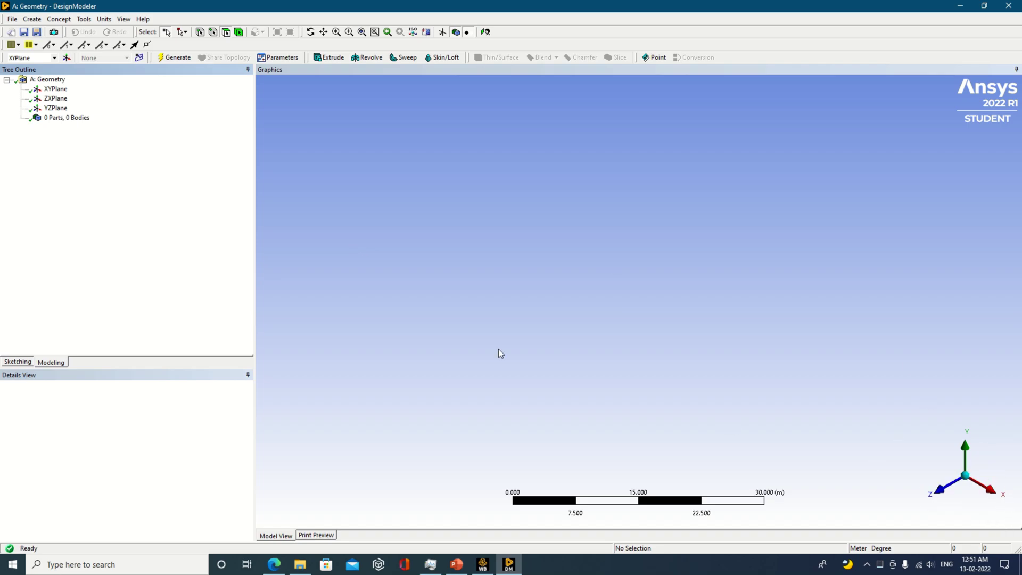
Set the DesignModeler length unit to centimeter
{"action": "left_click", "coordinate": [110, 22]}
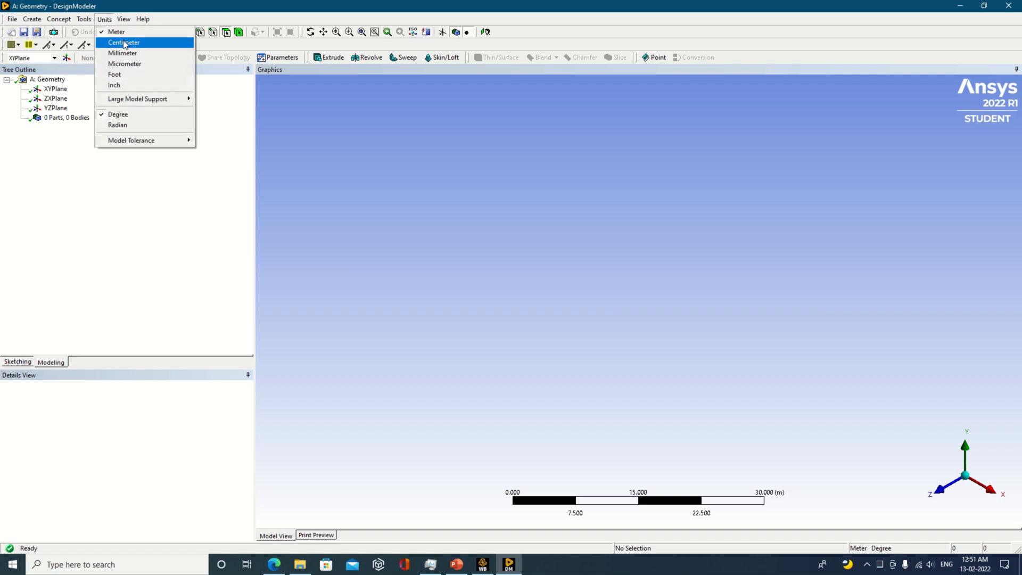
{"action": "left_click", "coordinate": [125, 43]}
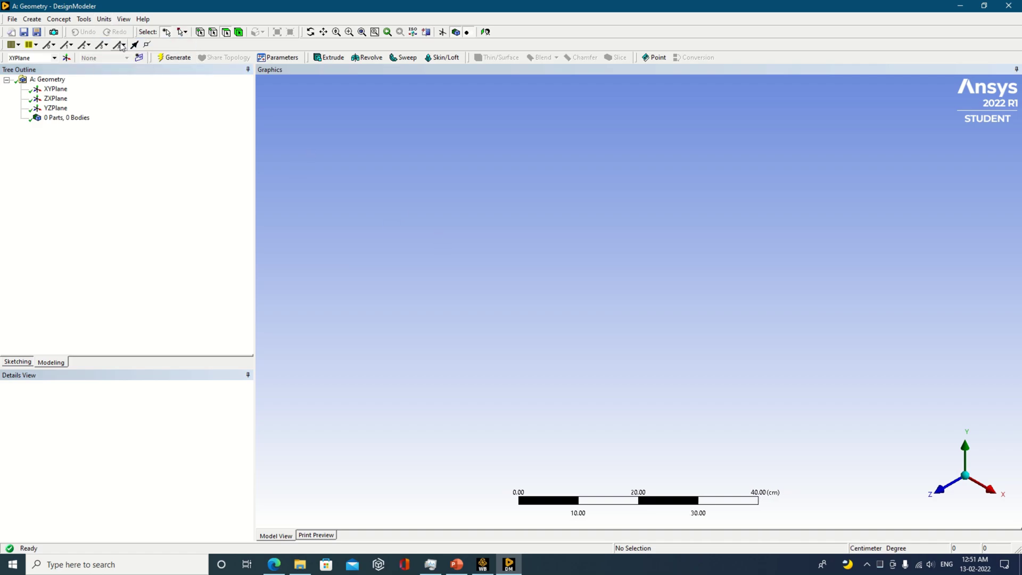
{"action": "left_click", "coordinate": [107, 22]}
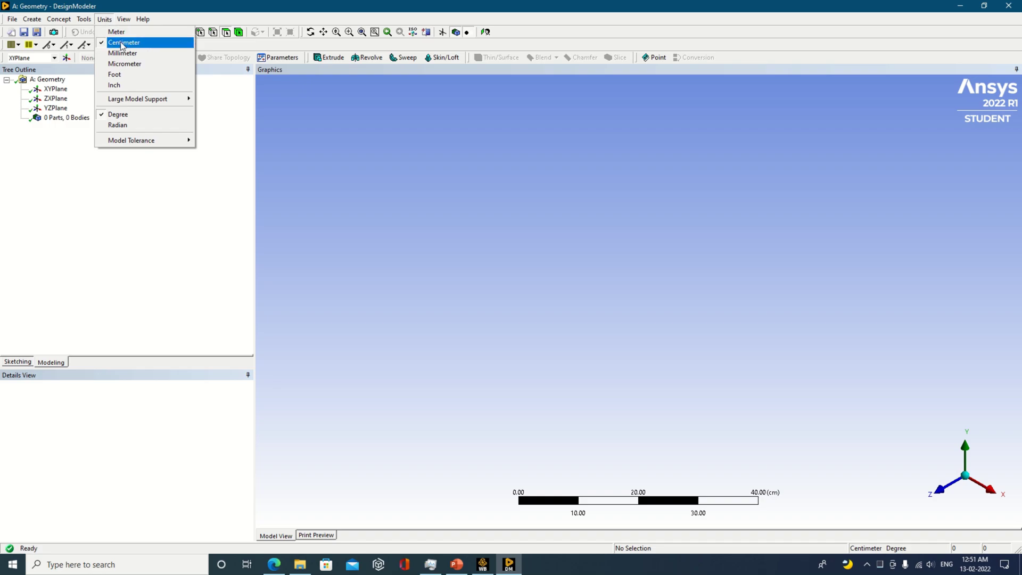
{"action": "left_click", "coordinate": [321, 144]}
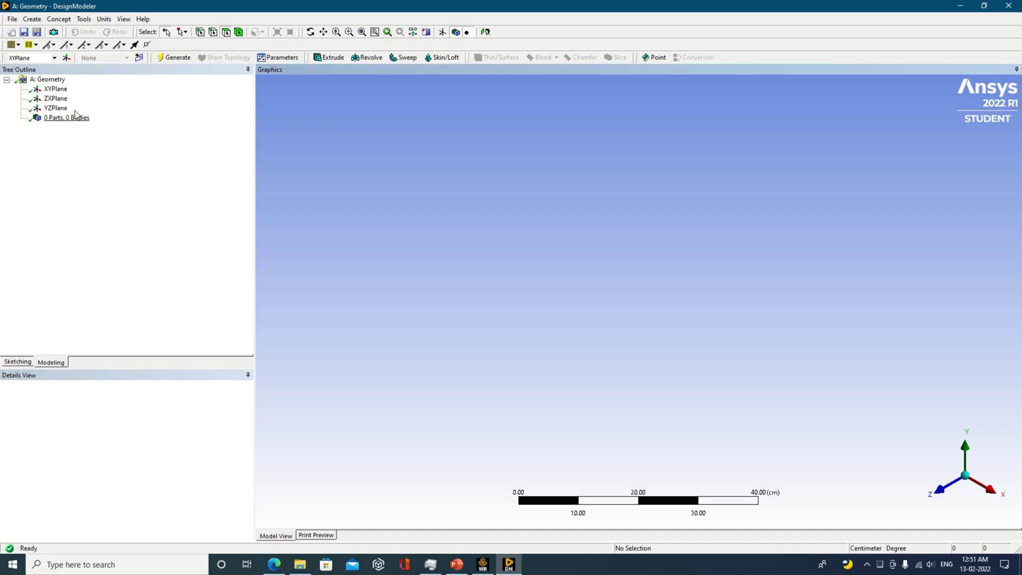
On the XYPlane, sketch a circle about 2.7 cm in diameter centred on the negative X axis, viewed normal to the plane
{"action": "left_click", "coordinate": [55, 89]}
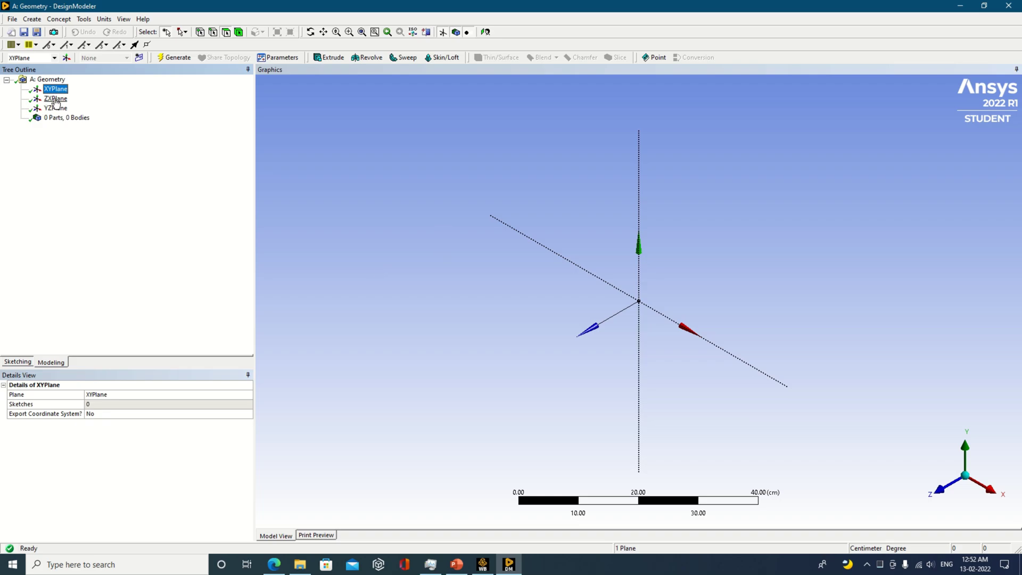
{"action": "left_click", "coordinate": [21, 363]}
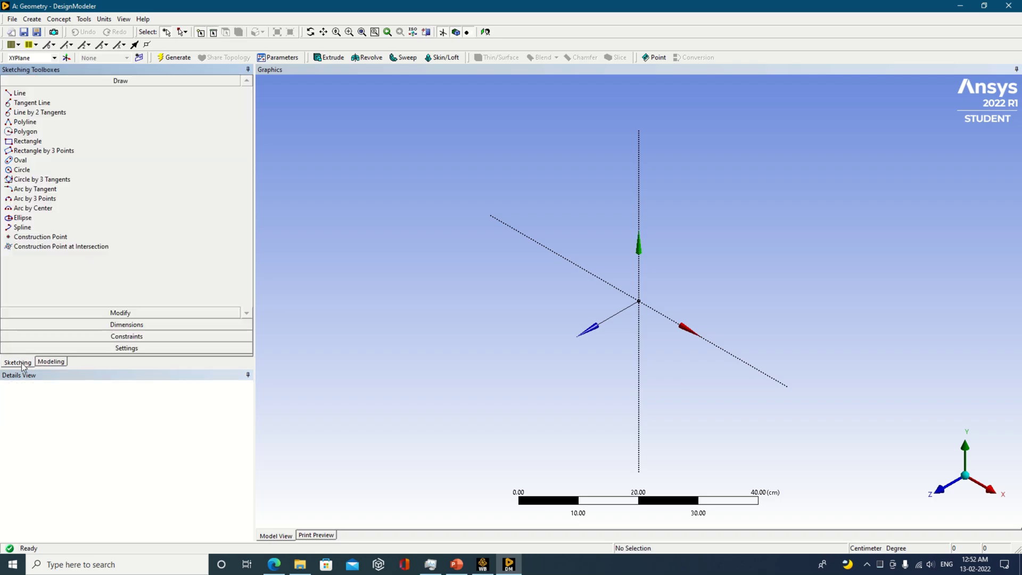
{"action": "left_click", "coordinate": [942, 489]}
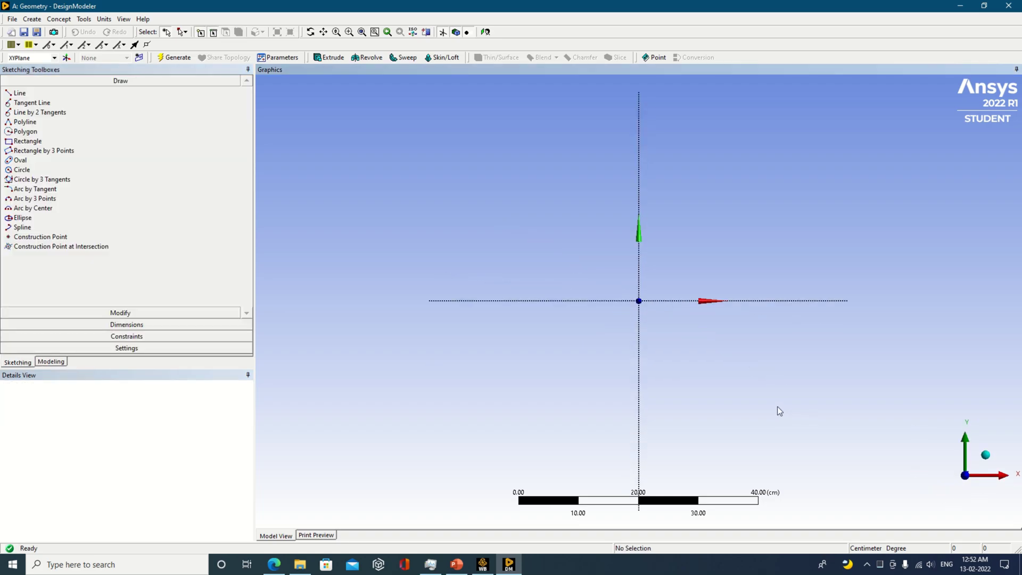
{"action": "left_click", "coordinate": [28, 170]}
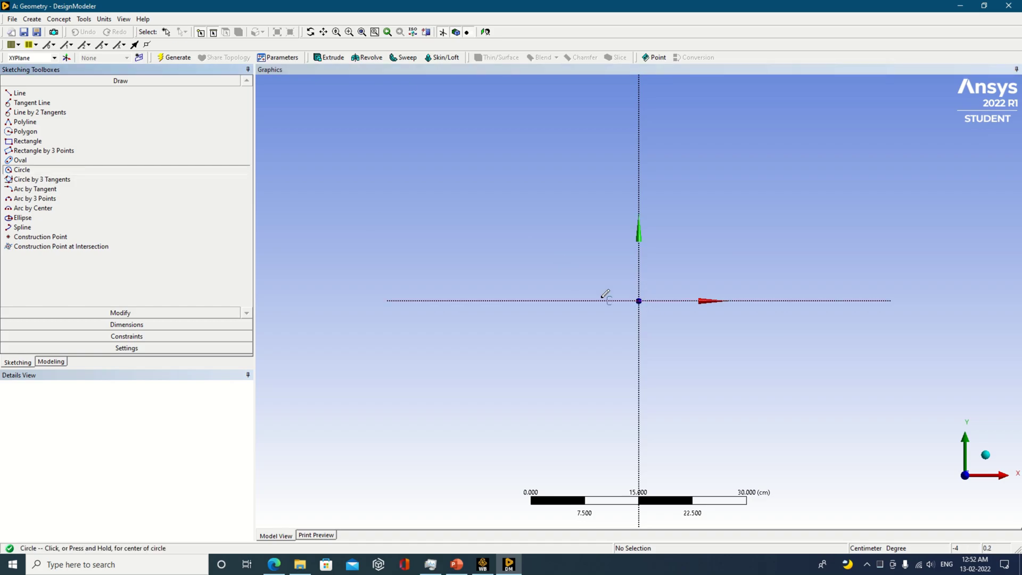
{"action": "left_click", "coordinate": [541, 301]}
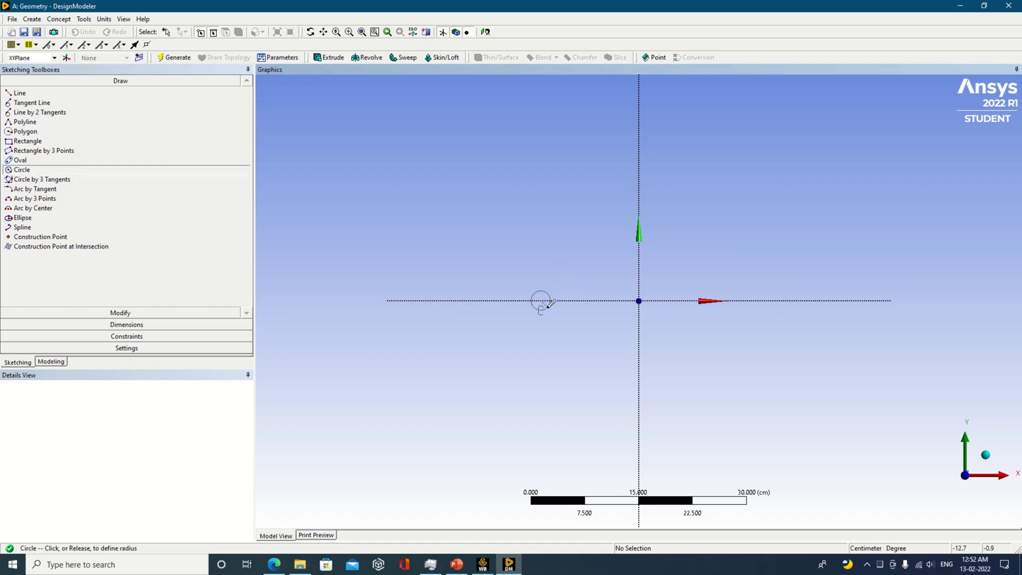
{"action": "left_click", "coordinate": [551, 303]}
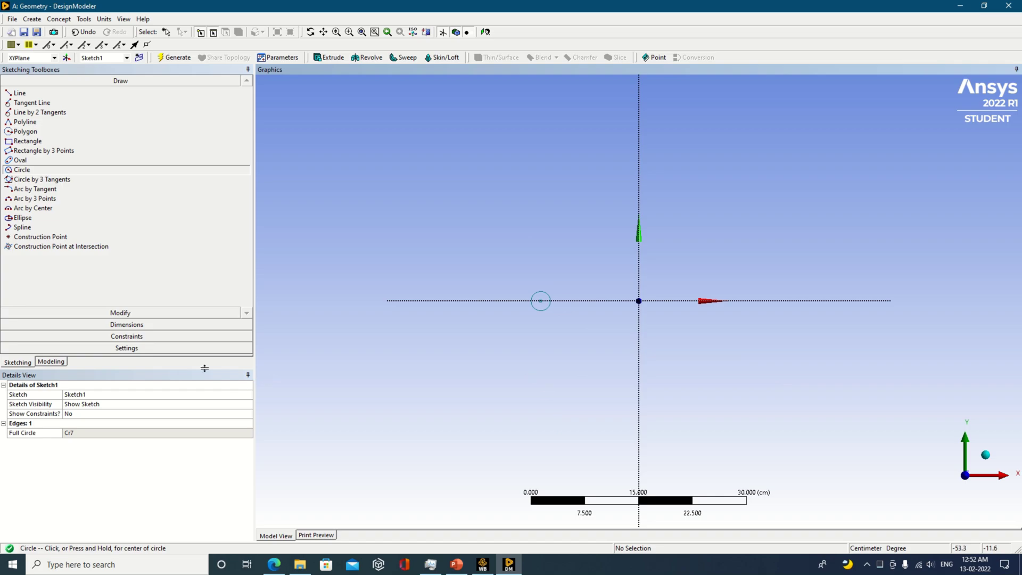
Dimension the circle's diameter and set it to 2 cm
{"action": "left_click", "coordinate": [165, 325]}
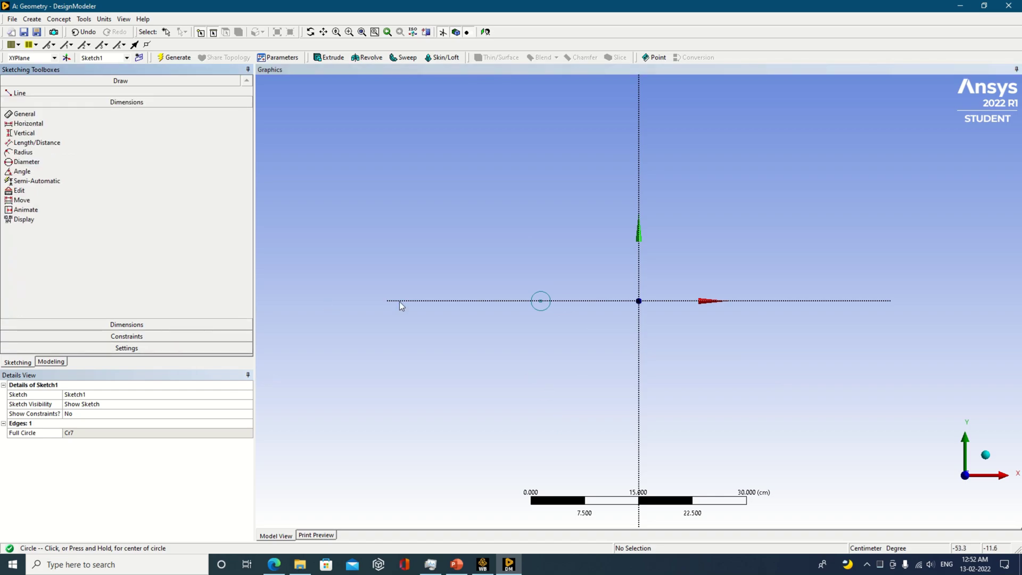
{"action": "left_click", "coordinate": [532, 309]}
{"action": "left_click", "coordinate": [519, 330]}
{"action": "left_click", "coordinate": [81, 433]}
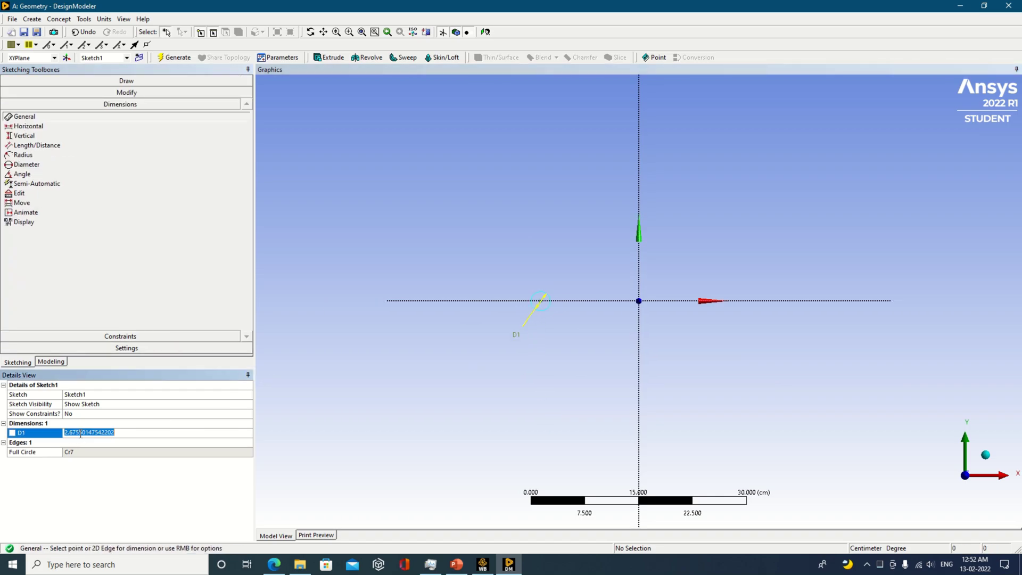
{"action": "type", "text": "2"}
{"action": "key", "text": "Return"}
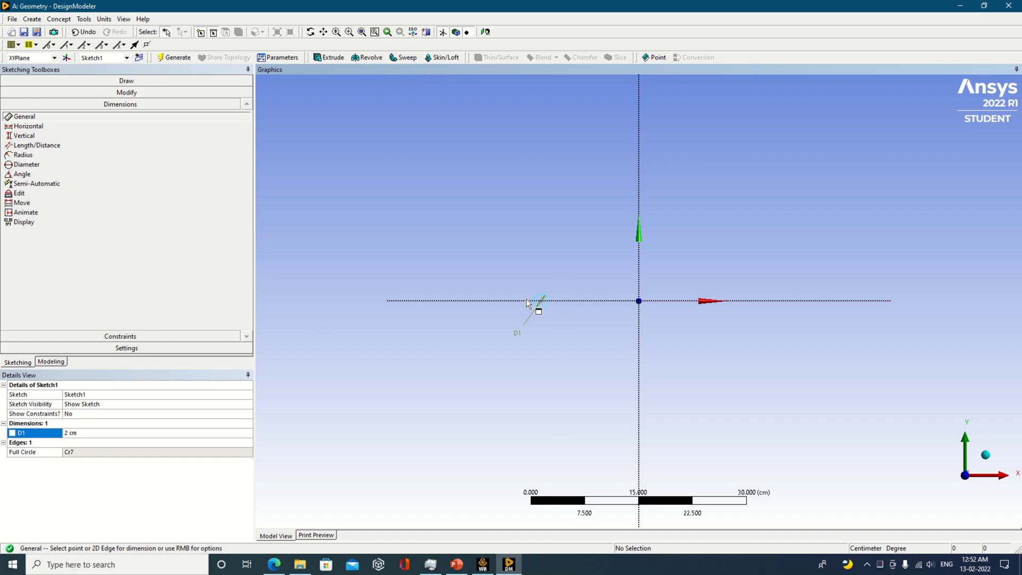
Create a second, separate sketch on the XYPlane and make it the active sketch
{"action": "left_click", "coordinate": [53, 362]}
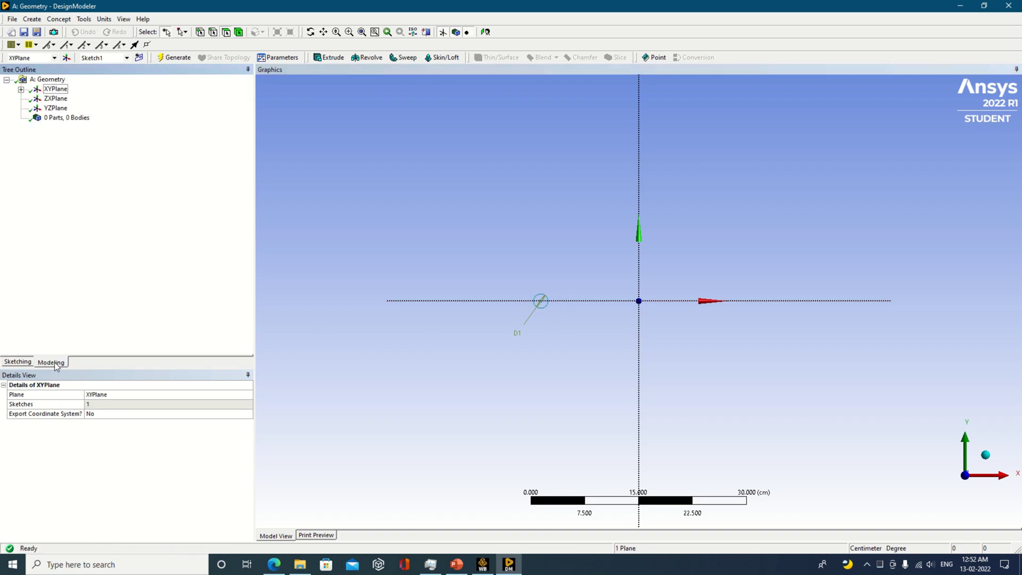
{"action": "left_click", "coordinate": [21, 90]}
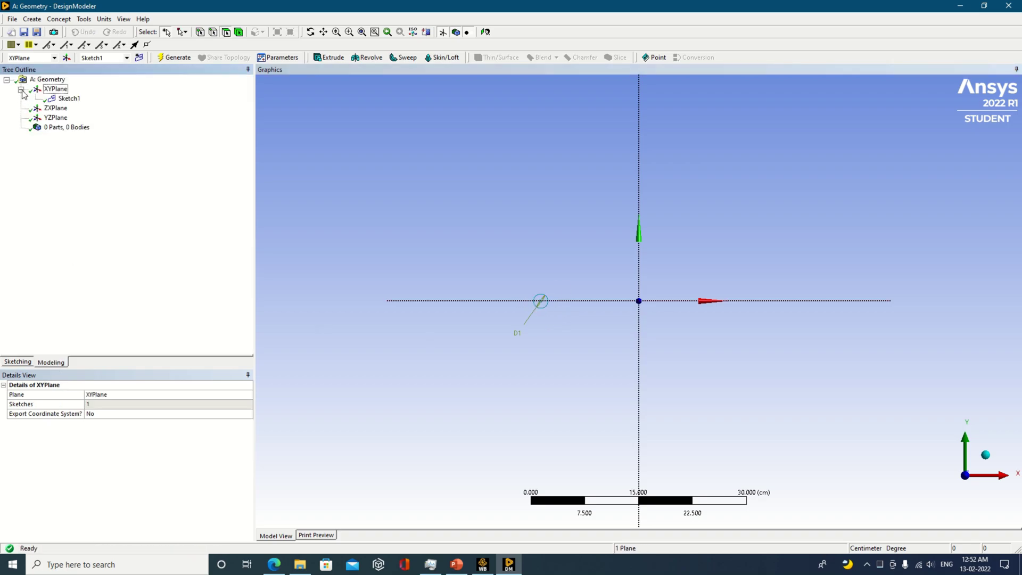
{"action": "left_click", "coordinate": [66, 99]}
{"action": "left_click", "coordinate": [434, 345]}
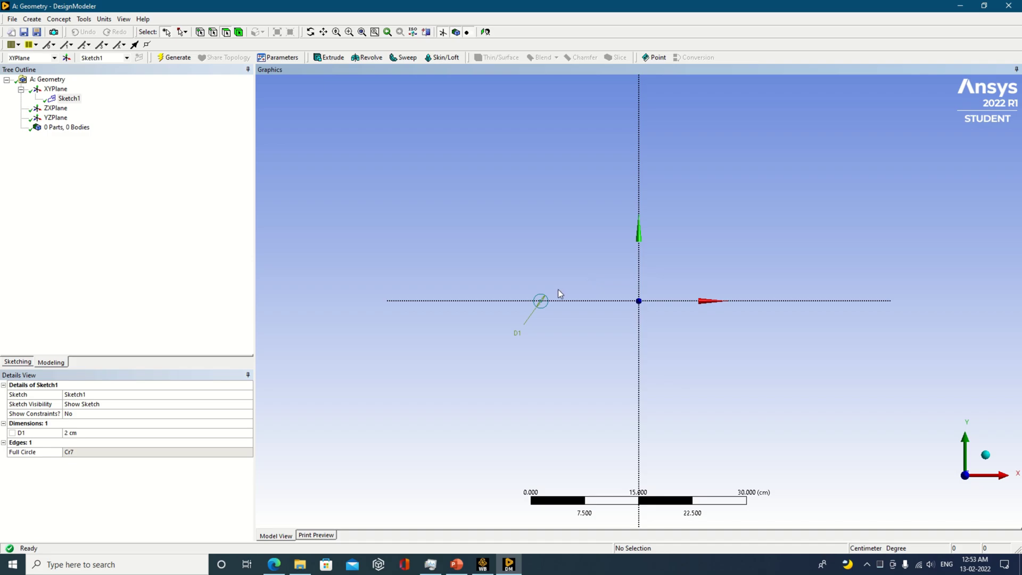
{"action": "left_click", "coordinate": [63, 90]}
{"action": "left_click", "coordinate": [138, 58]}
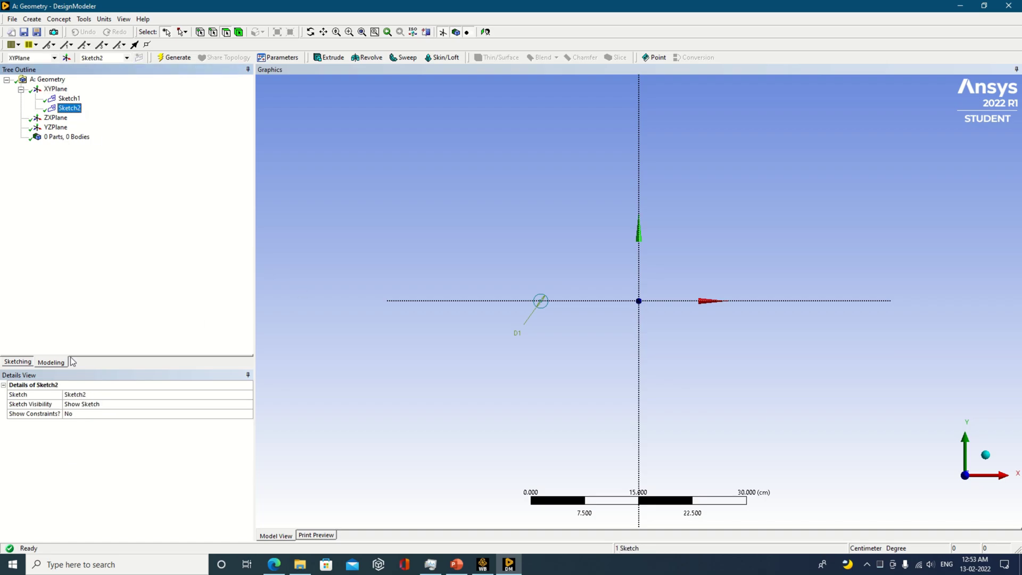
{"action": "left_click", "coordinate": [69, 99]}
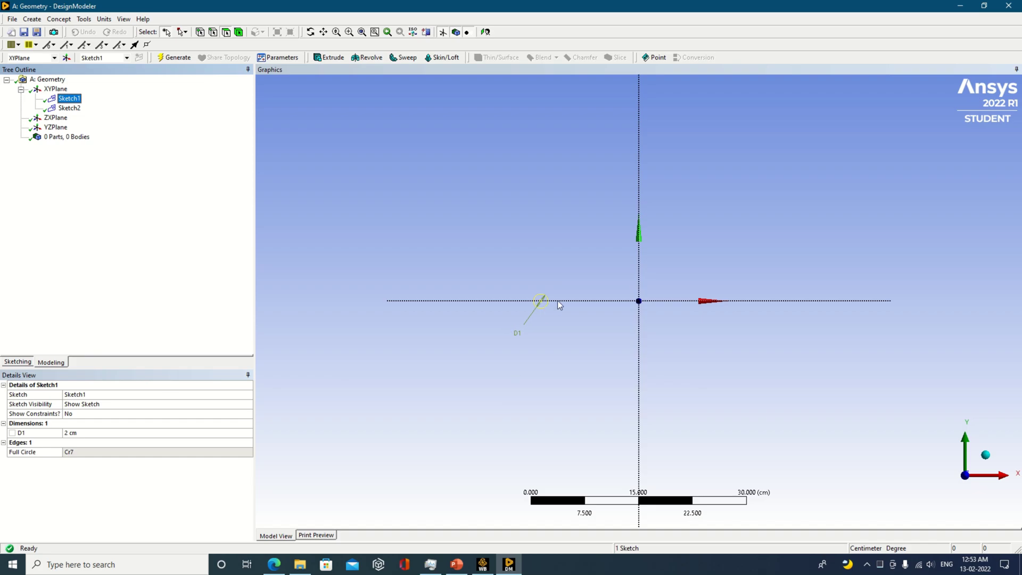
{"action": "left_click", "coordinate": [69, 108]}
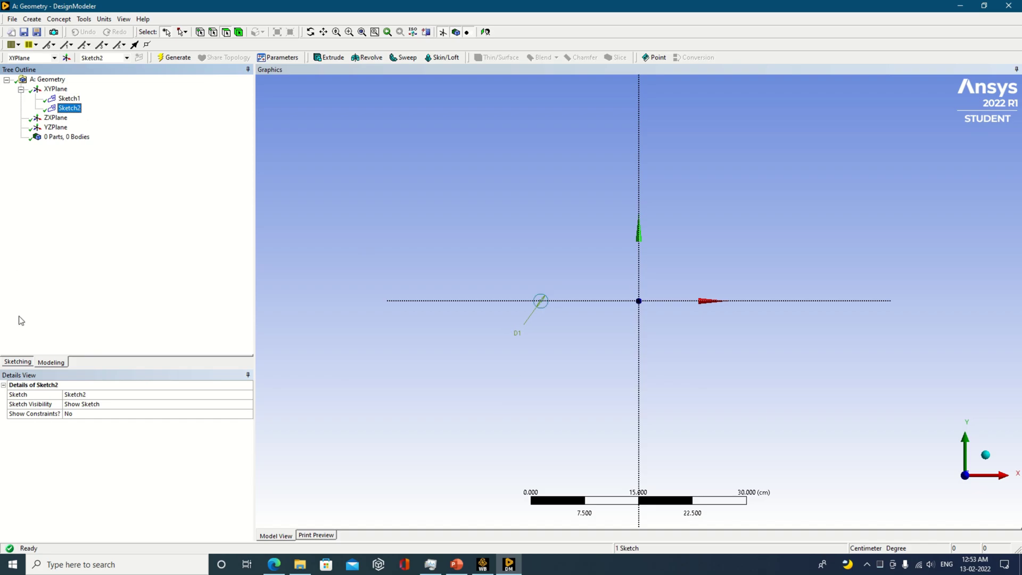
In Sketch2, draw a vertical line about 27 cm long upward from the X axis, between the circle and the origin
{"action": "left_click", "coordinate": [19, 362]}
{"action": "left_click", "coordinate": [19, 93]}
{"action": "left_click", "coordinate": [590, 301]}
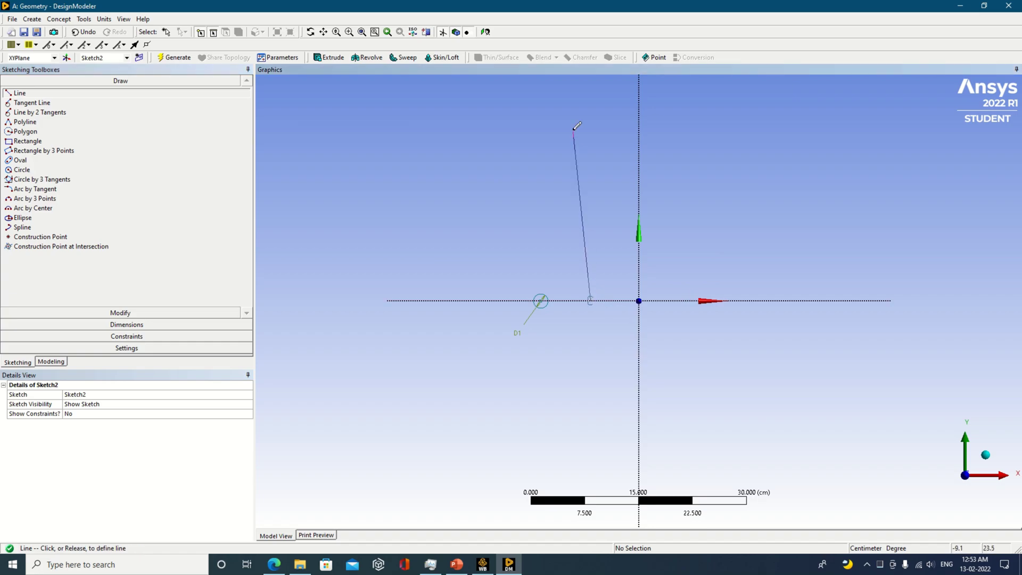
{"action": "left_click", "coordinate": [591, 105]}
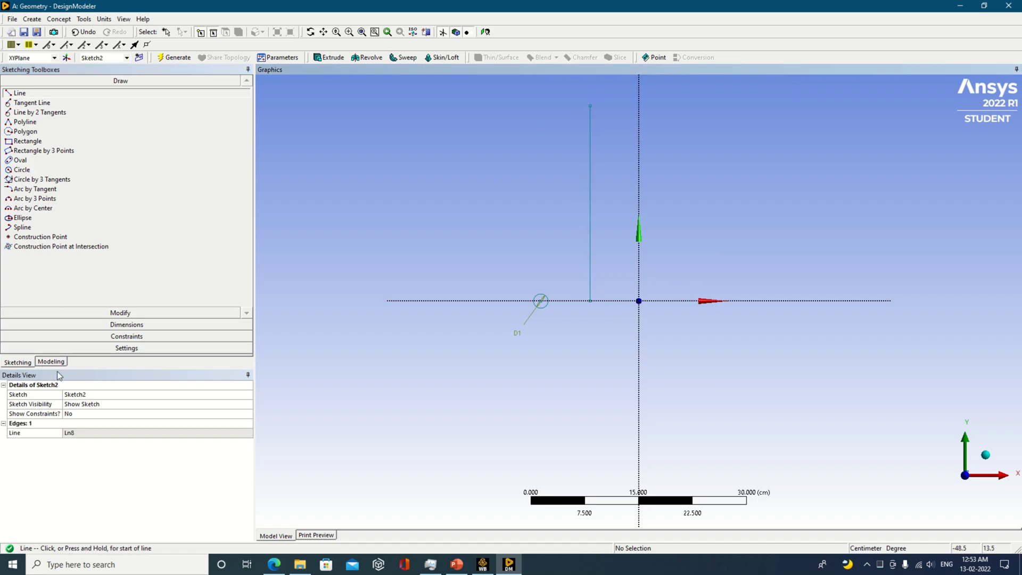
Dimension the vertical line's length and set it to 30 cm
{"action": "left_click", "coordinate": [123, 325]}
{"action": "left_click", "coordinate": [590, 220]}
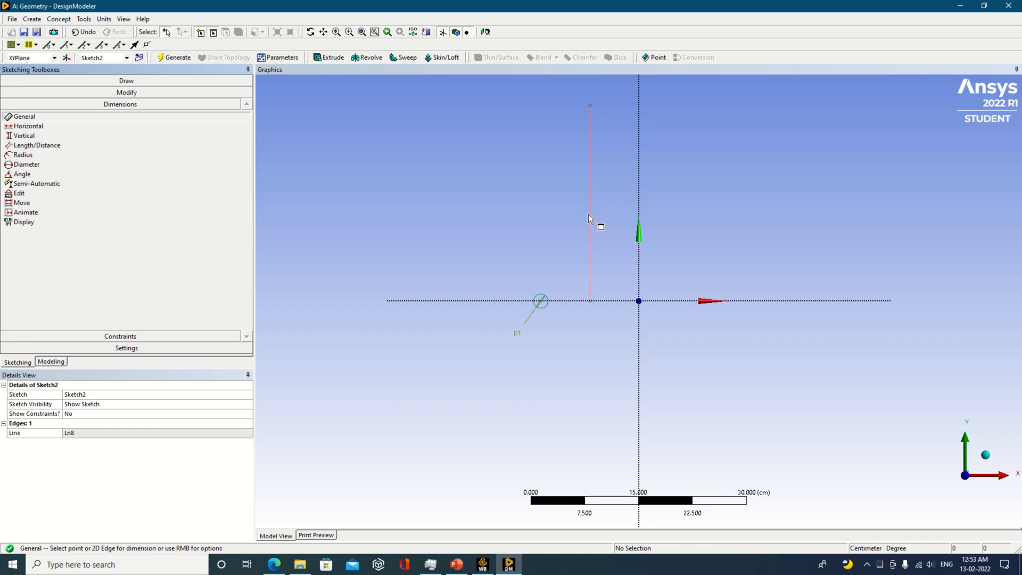
{"action": "left_click", "coordinate": [603, 219]}
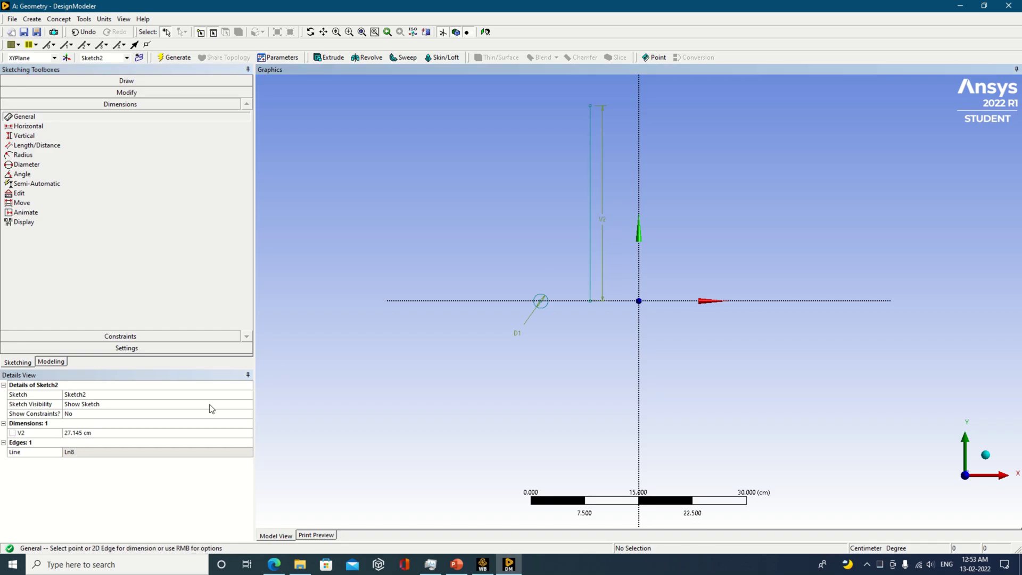
{"action": "left_click", "coordinate": [105, 431]}
{"action": "type", "text": "30"}
{"action": "key", "text": "Return"}
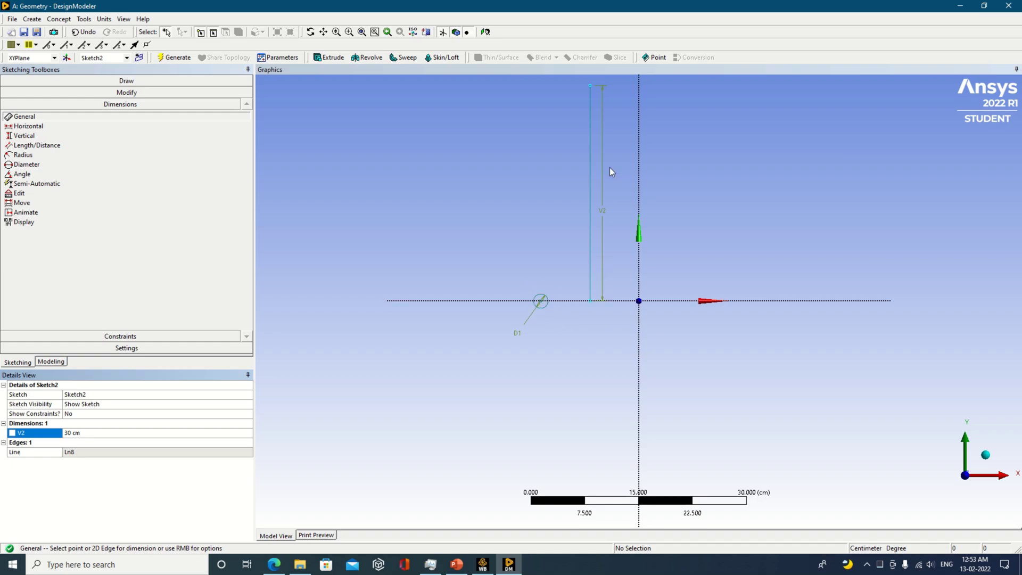
Start a Sweep feature with the circle sketch, Sketch1, as its profile and the vertical line sketch, Sketch2, as its path
{"action": "left_click", "coordinate": [51, 362]}
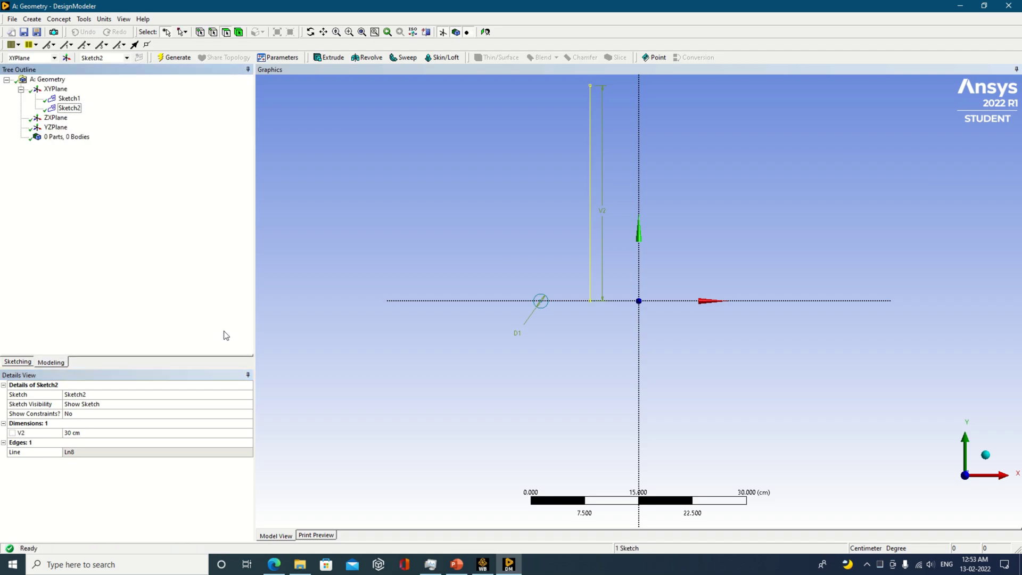
{"action": "left_click", "coordinate": [66, 98]}
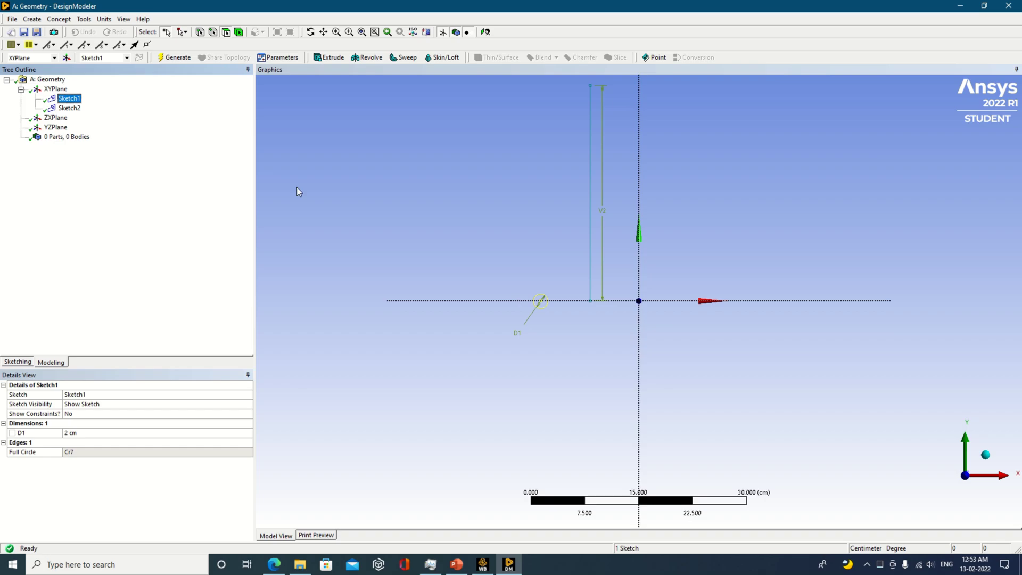
{"action": "left_click", "coordinate": [69, 108]}
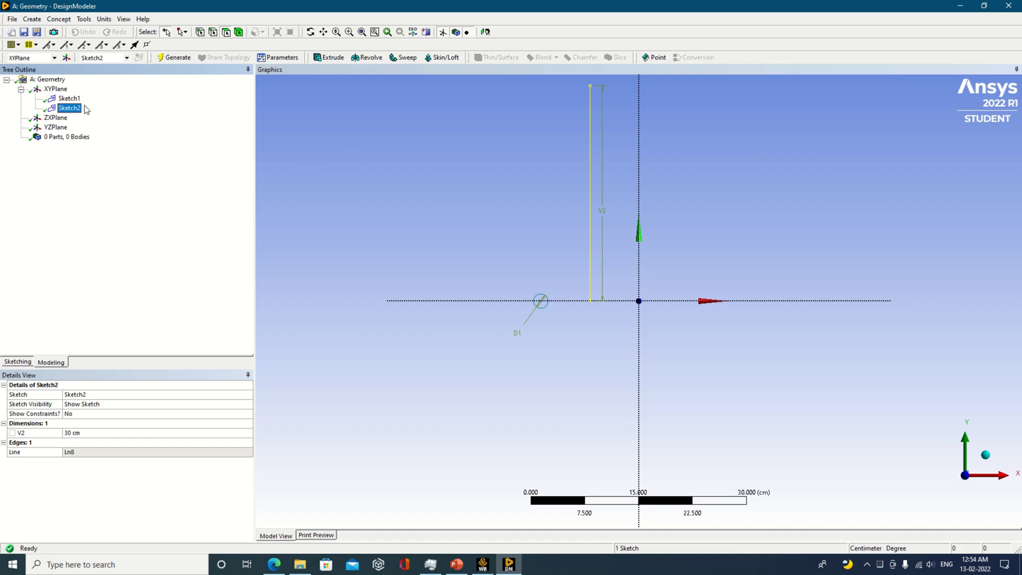
{"action": "left_click", "coordinate": [68, 100]}
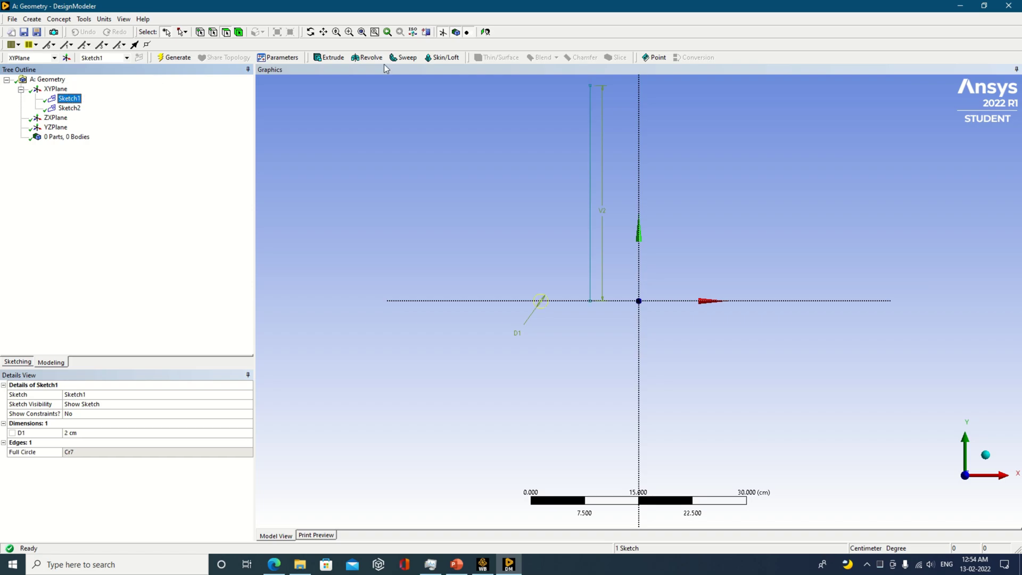
{"action": "left_click", "coordinate": [404, 57]}
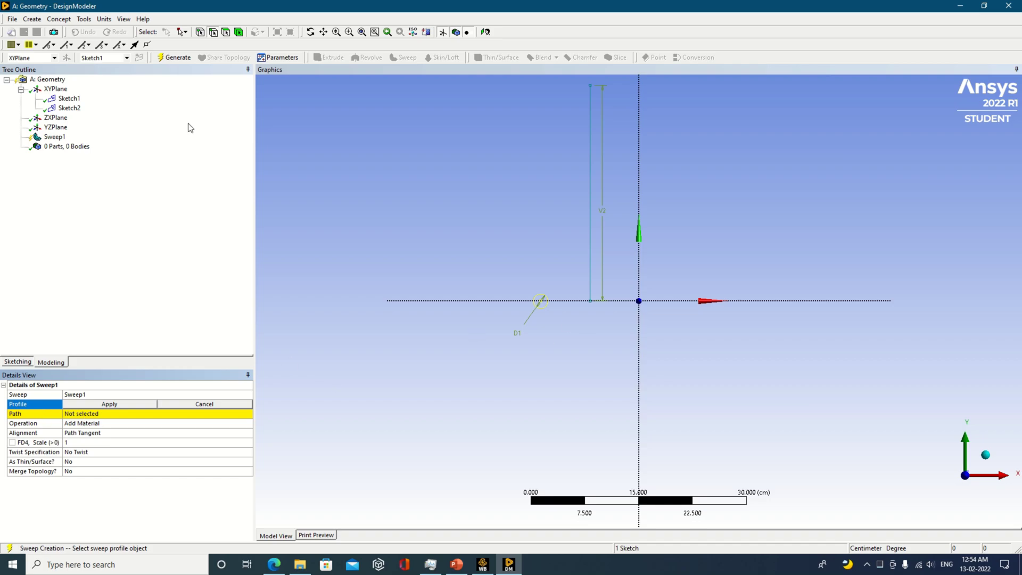
{"action": "left_click", "coordinate": [69, 99]}
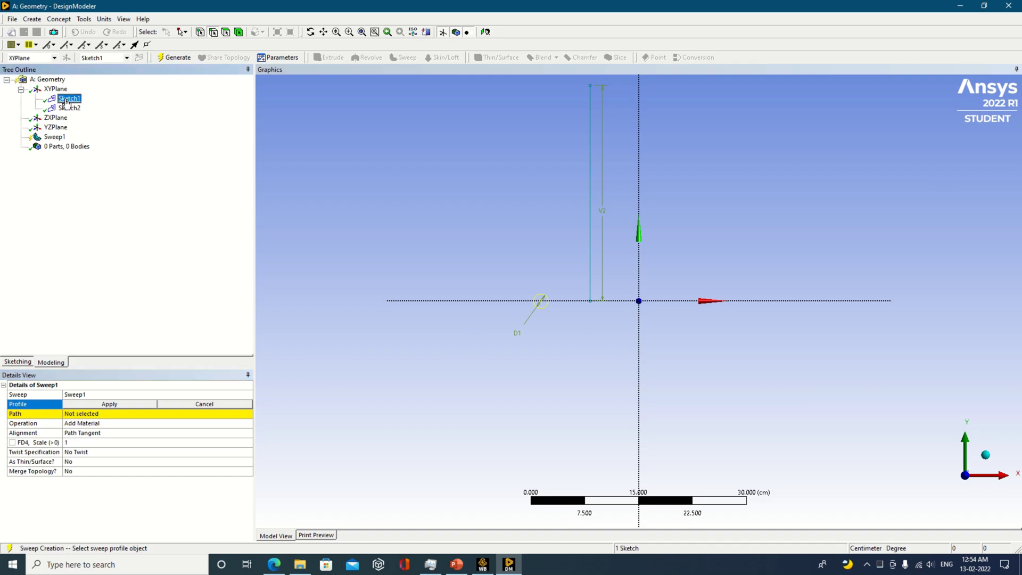
{"action": "left_click", "coordinate": [136, 404]}
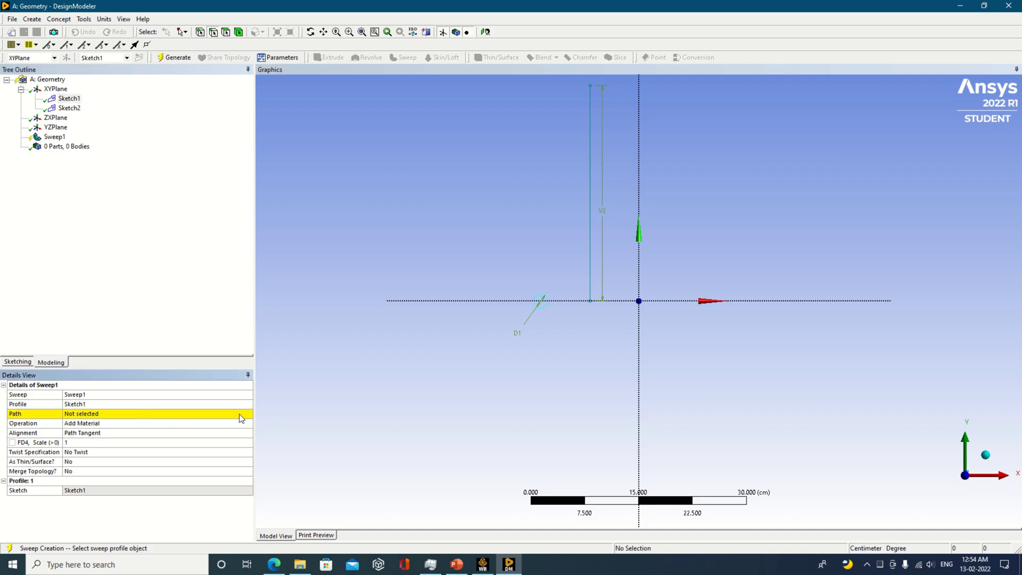
{"action": "left_click", "coordinate": [142, 414]}
{"action": "left_click", "coordinate": [70, 108]}
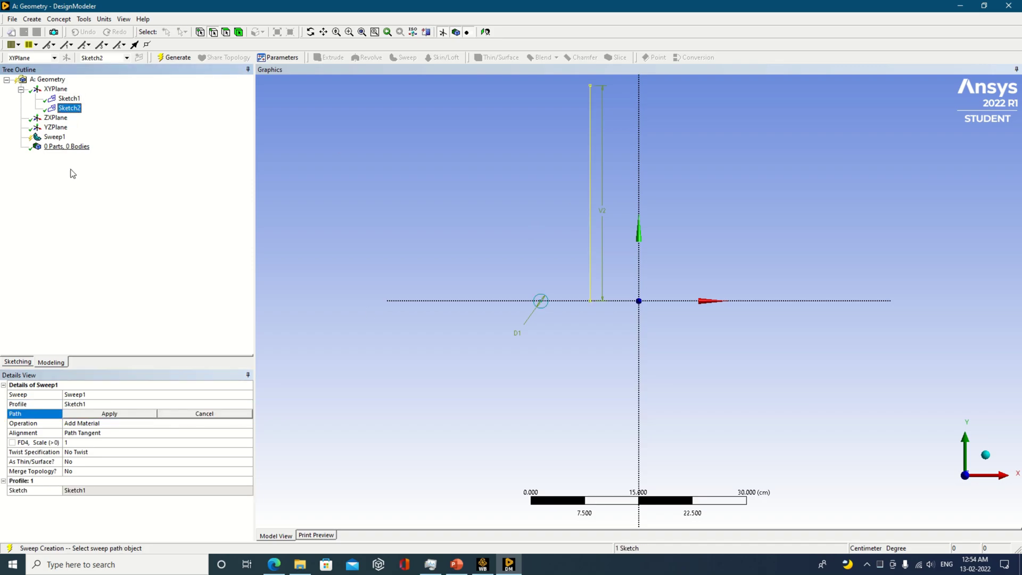
{"action": "left_click", "coordinate": [117, 414]}
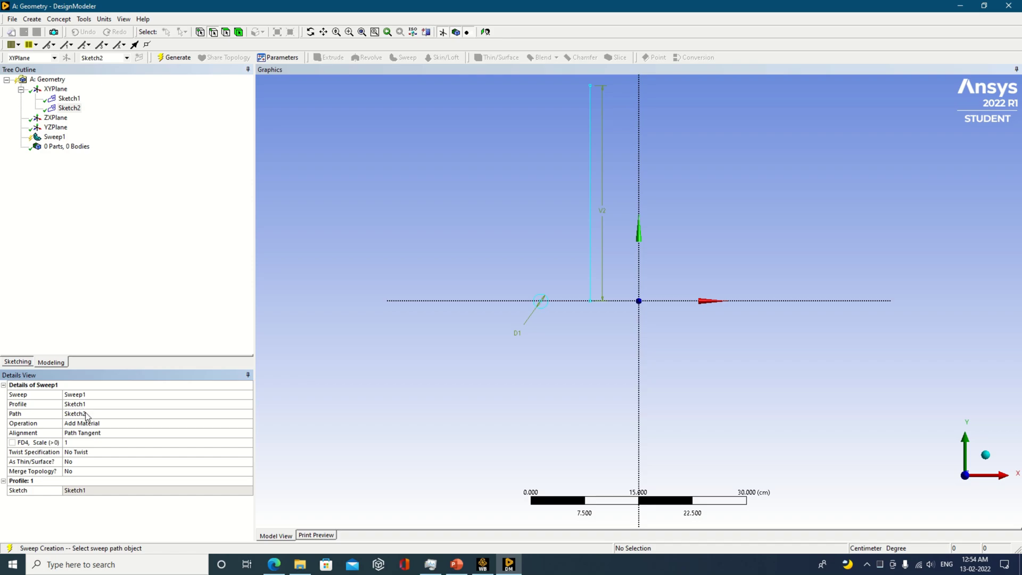
Set the sweep's operation to Add Frozen
{"action": "left_click", "coordinate": [247, 423]}
{"action": "left_click", "coordinate": [249, 423]}
{"action": "left_click", "coordinate": [229, 433]}
Set the sweep's twist specification to Turns with 6 turns and generate the helical spring
{"action": "left_click", "coordinate": [248, 454]}
{"action": "left_click", "coordinate": [249, 453]}
{"action": "left_click", "coordinate": [218, 474]}
{"action": "left_click", "coordinate": [76, 462]}
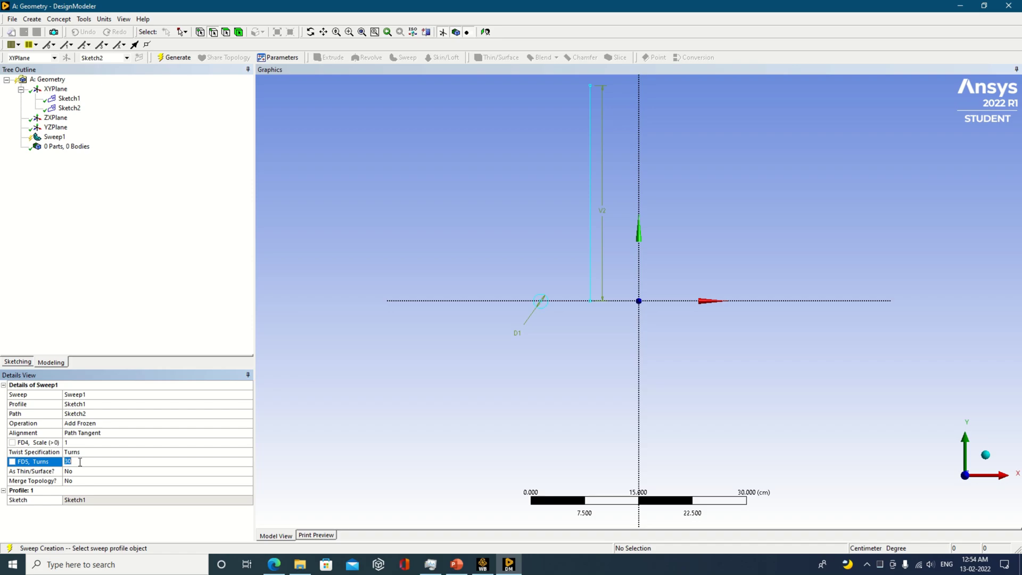
{"action": "type", "text": "6"}
{"action": "left_click", "coordinate": [169, 56]}
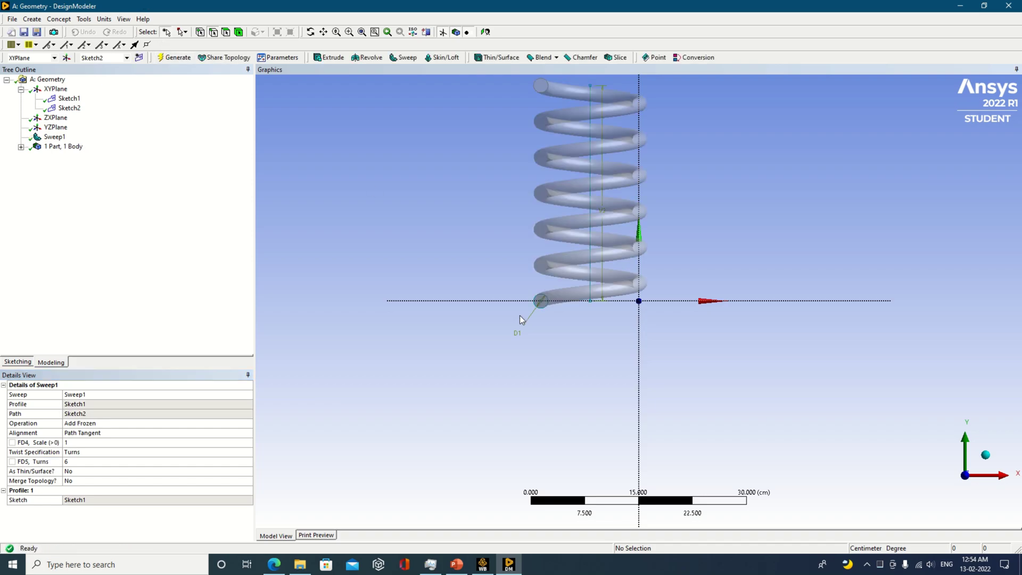
Open Sketch1 for sketching and delete its circle at the spring's lower end
{"action": "scroll", "coordinate": [580, 362], "scroll_direction": "down", "scroll_amount": 2}
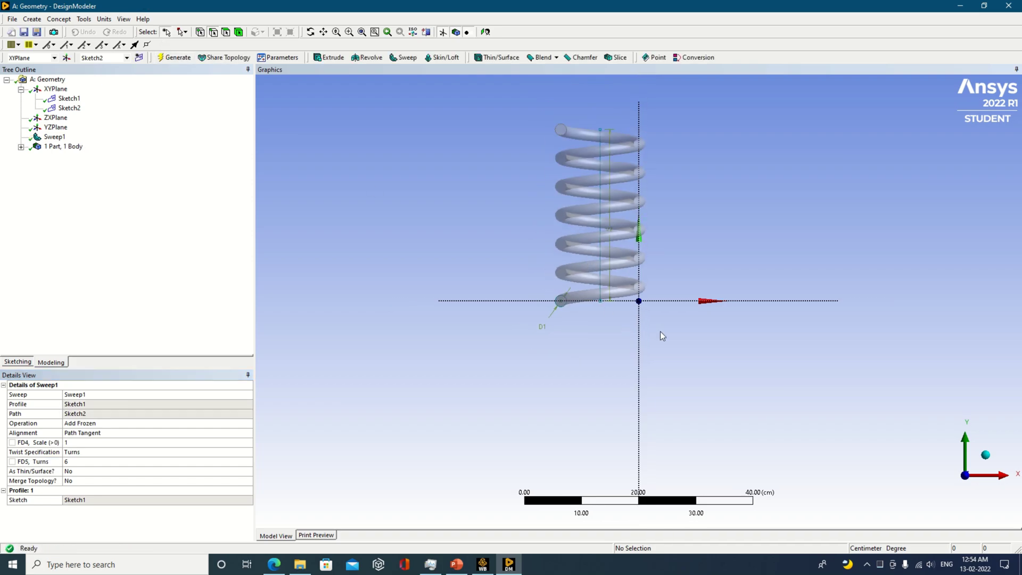
{"action": "left_click", "coordinate": [986, 454]}
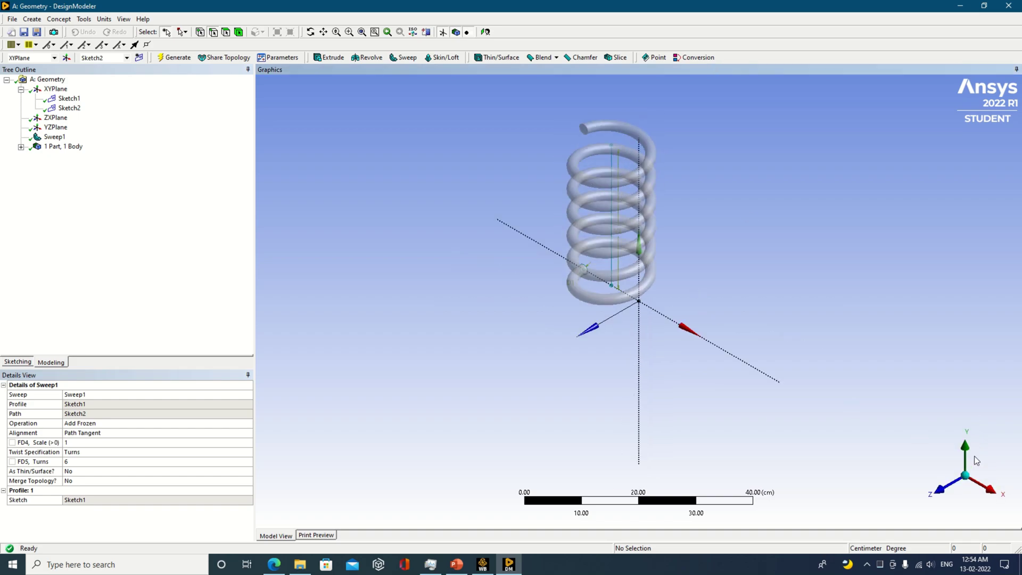
{"action": "left_click", "coordinate": [940, 488]}
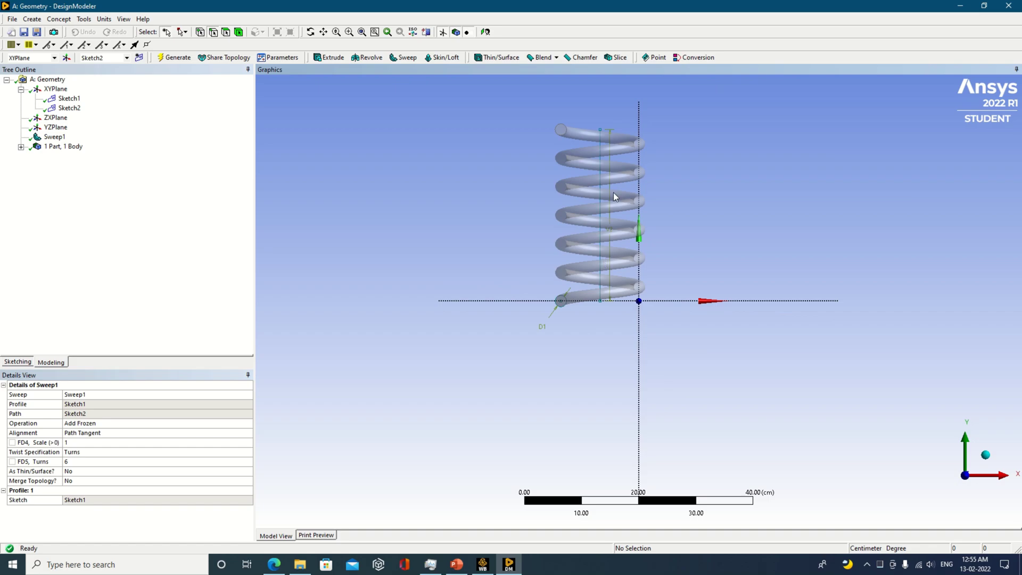
{"action": "scroll", "coordinate": [689, 212], "scroll_direction": "up", "scroll_amount": 2}
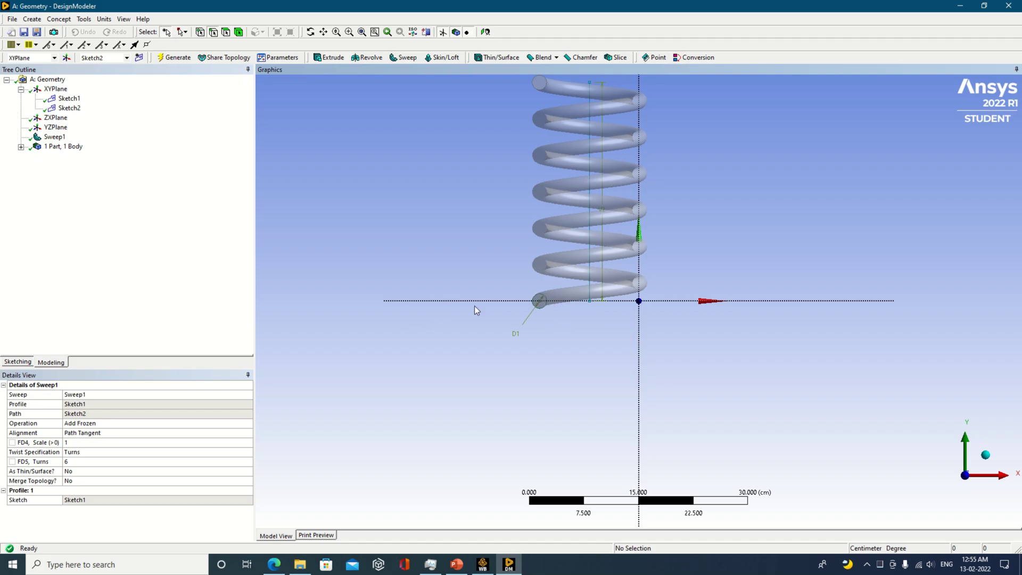
{"action": "left_click", "coordinate": [76, 100]}
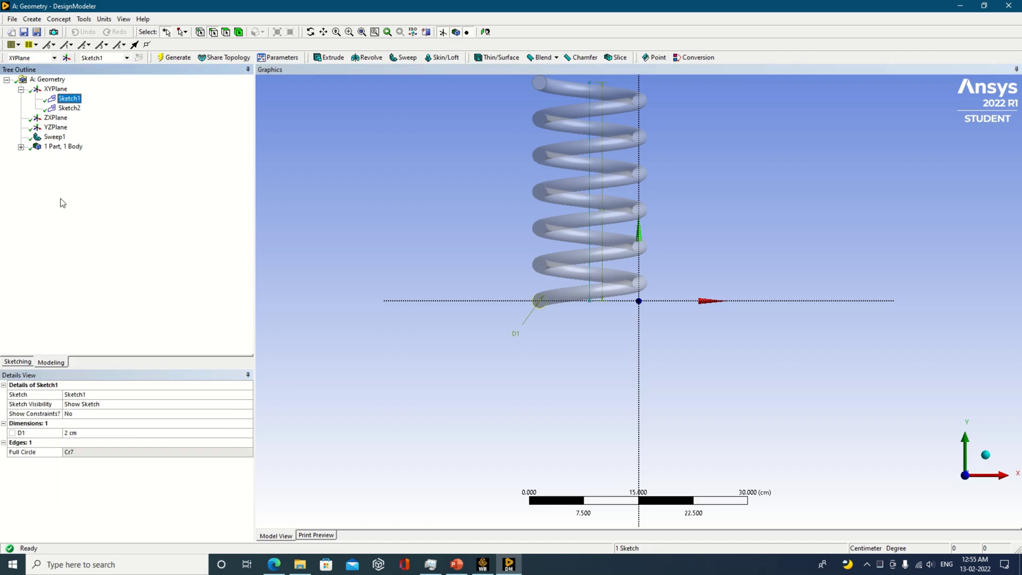
{"action": "left_click", "coordinate": [25, 362]}
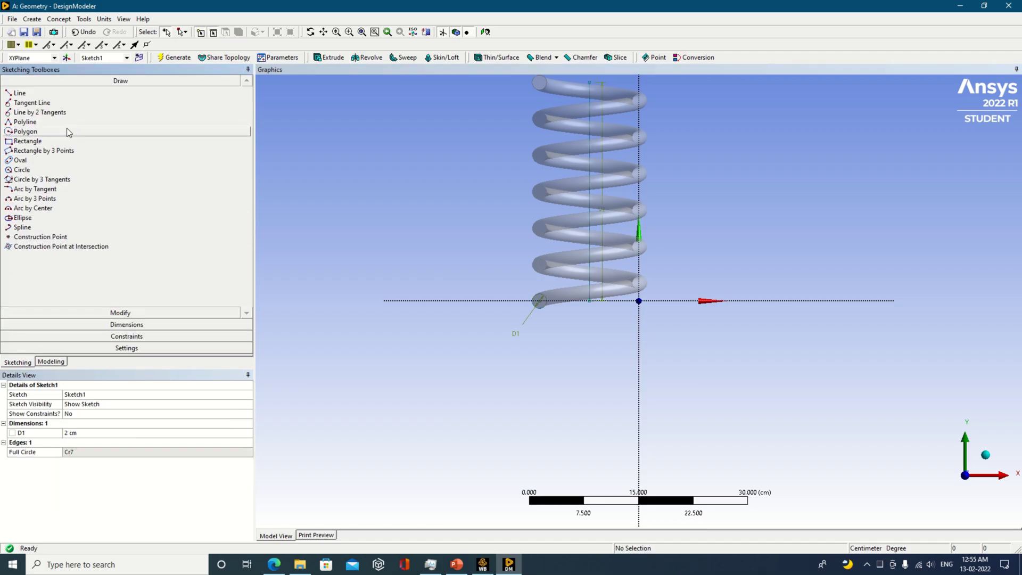
{"action": "left_click", "coordinate": [537, 298]}
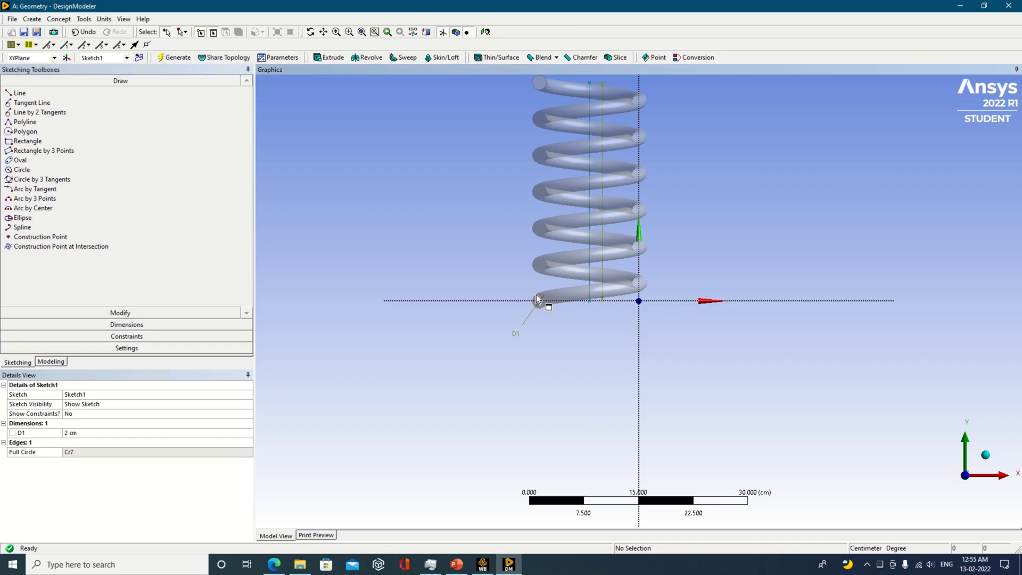
{"action": "left_click", "coordinate": [121, 313]}
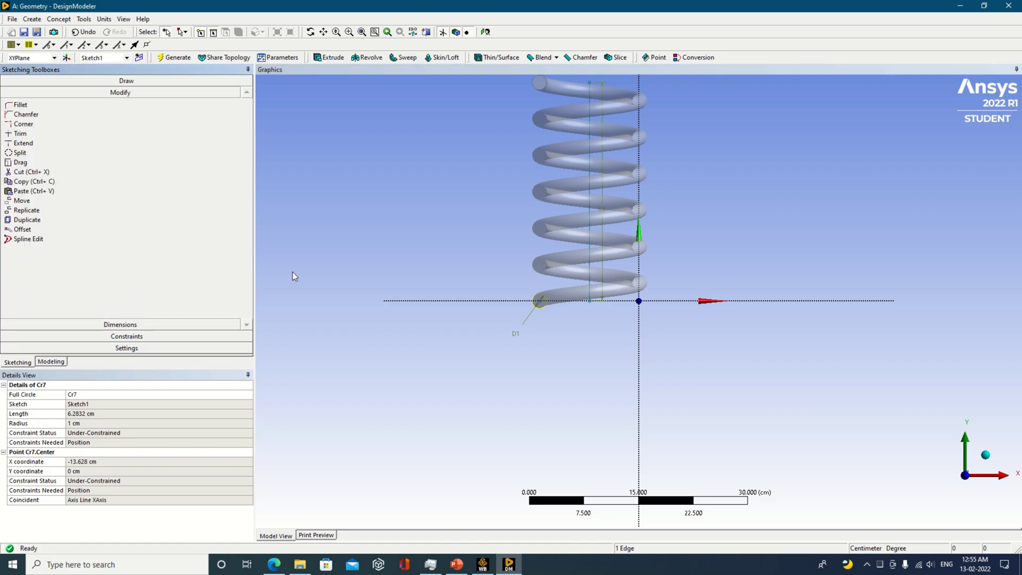
{"action": "key", "text": "Delete"}
In Sketch1, draw a rectangle about 3.2 by 2 cm around the spring's lower end, straddling the X axis
{"action": "scroll", "coordinate": [554, 291], "scroll_direction": "up", "scroll_amount": 2}
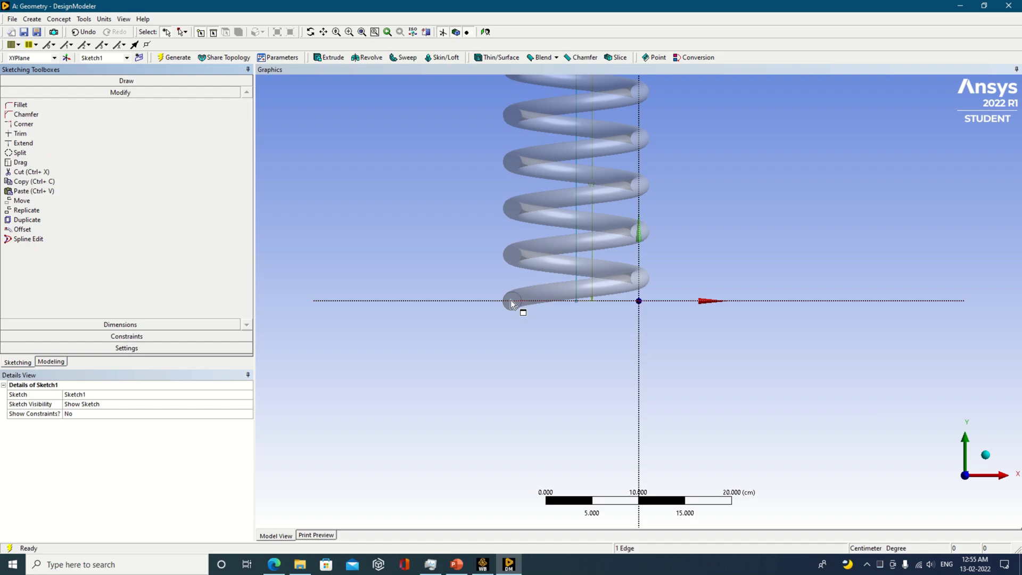
{"action": "left_click", "coordinate": [113, 81]}
{"action": "left_click", "coordinate": [29, 141]}
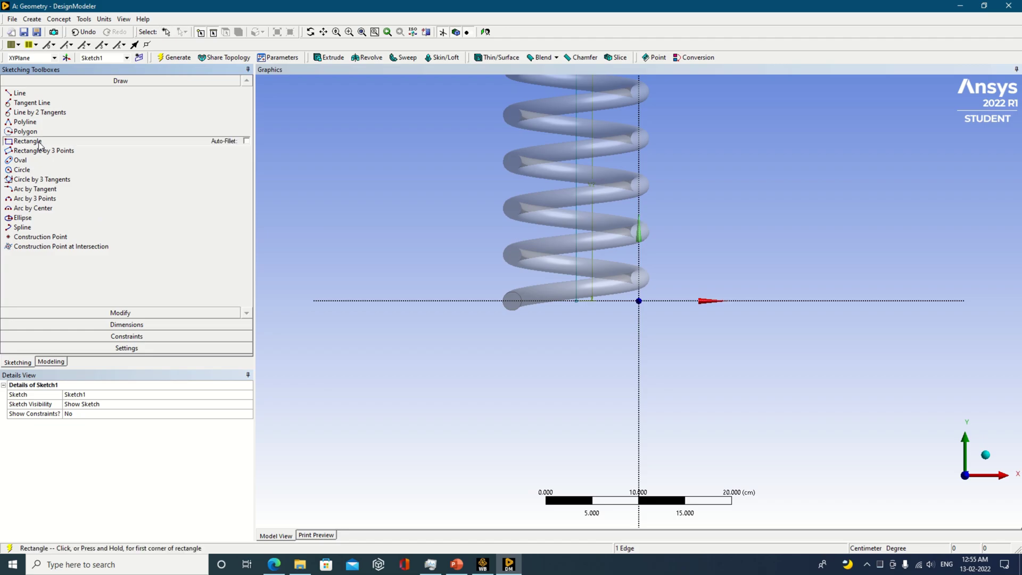
{"action": "left_click", "coordinate": [498, 293]}
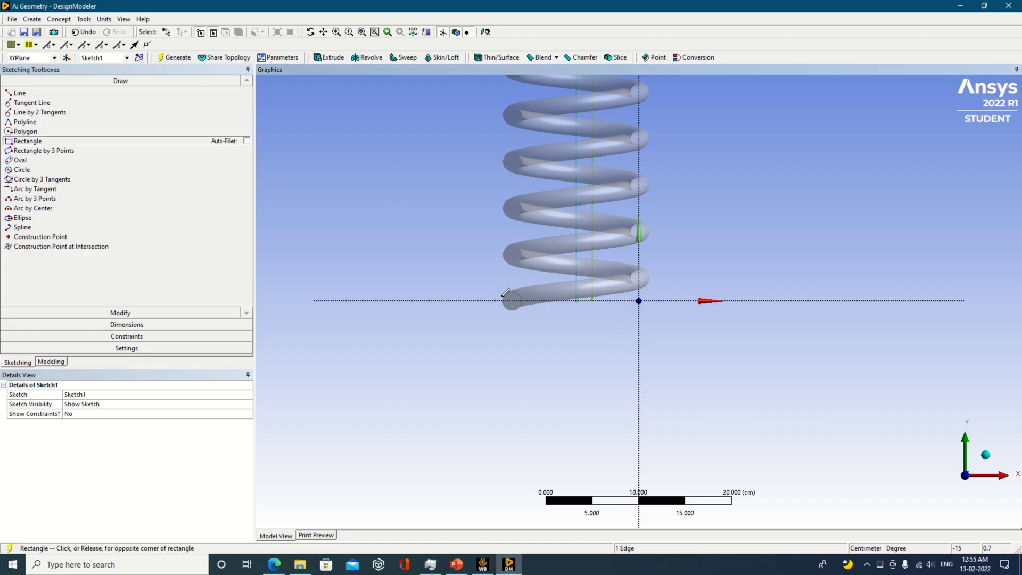
{"action": "left_click", "coordinate": [528, 313]}
Dimension the rectangle's bottom edge and set its width to 3 cm
{"action": "scroll", "coordinate": [537, 339], "scroll_direction": "up", "scroll_amount": 2}
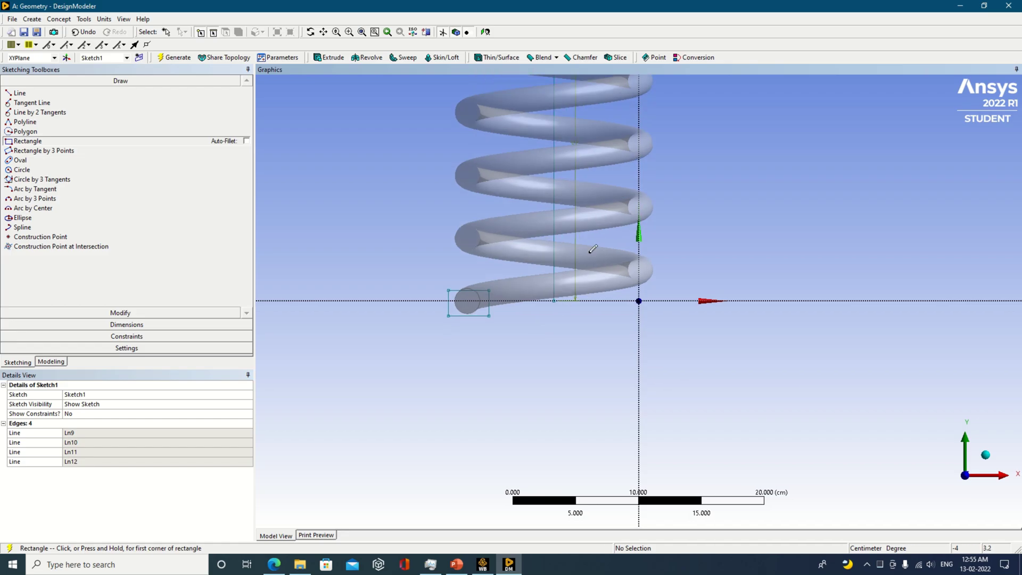
{"action": "left_click", "coordinate": [127, 324]}
{"action": "left_click", "coordinate": [476, 319]}
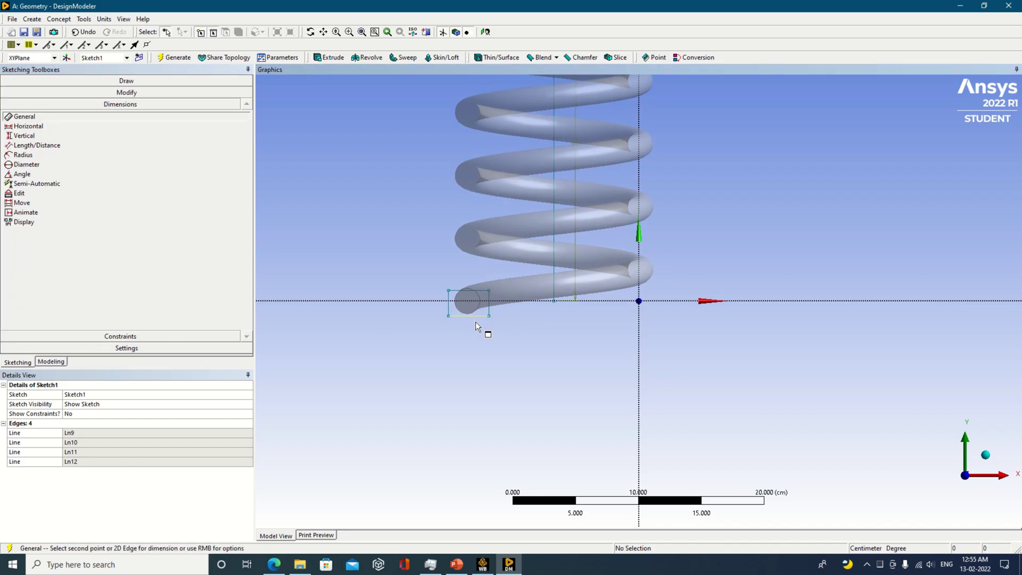
{"action": "left_click", "coordinate": [474, 338]}
{"action": "left_click", "coordinate": [120, 433]}
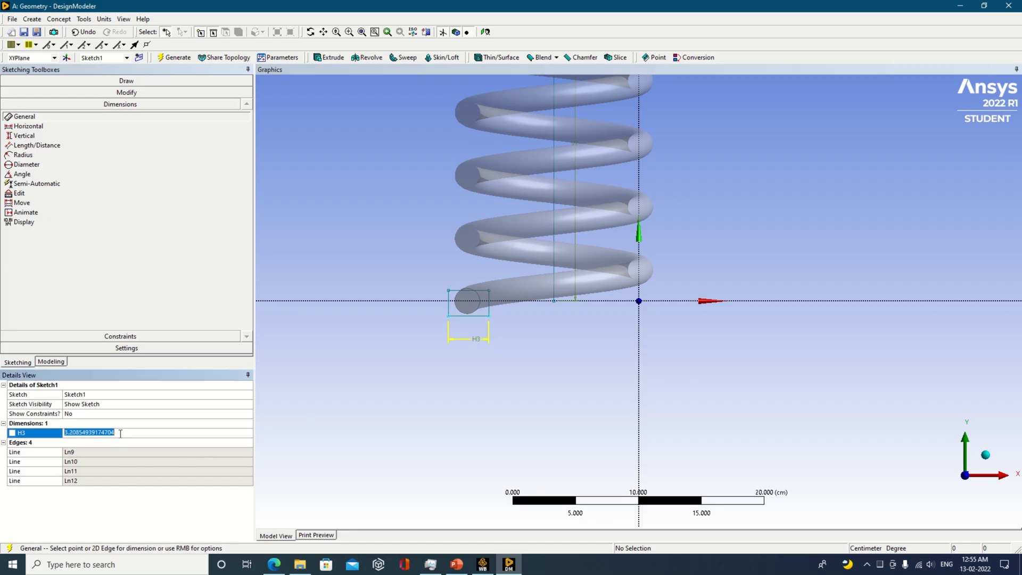
{"action": "type", "text": "3"}
{"action": "key", "text": "Return"}
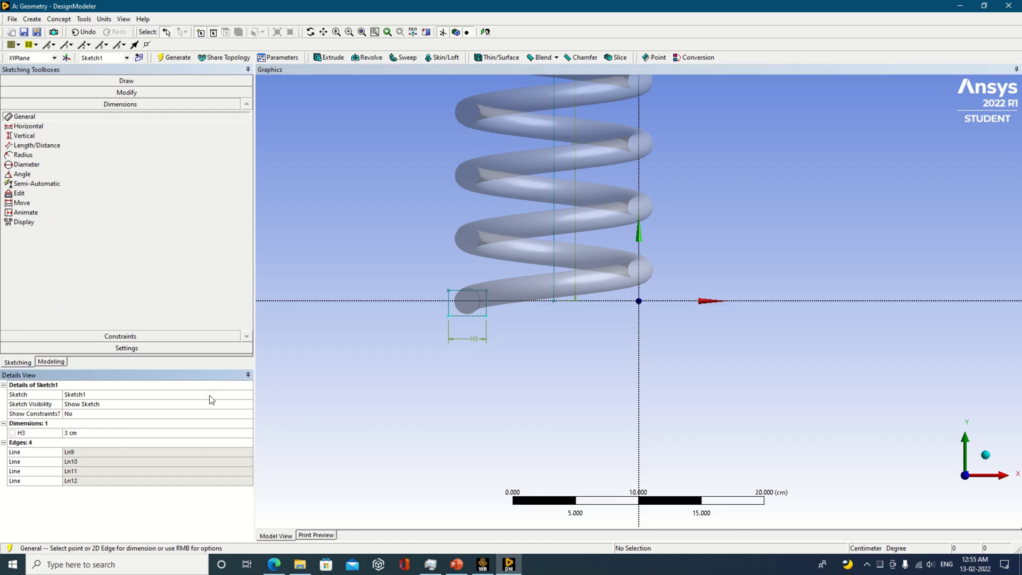
Dimension the rectangle's left edge and set its height to 2 cm
{"action": "left_click", "coordinate": [448, 308]}
{"action": "left_click", "coordinate": [433, 312]}
{"action": "left_click", "coordinate": [111, 442]}
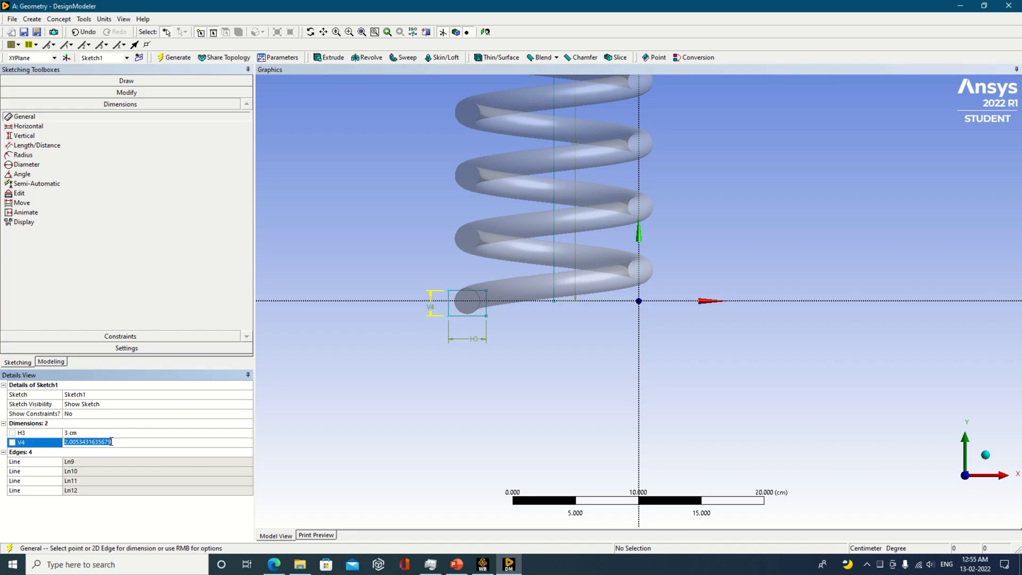
{"action": "type", "text": "2"}
{"action": "key", "text": "Return"}
Dimension the distance from the X axis to the rectangle's bottom edge and set it to 1 cm
{"action": "left_click", "coordinate": [414, 300]}
{"action": "left_click", "coordinate": [471, 319]}
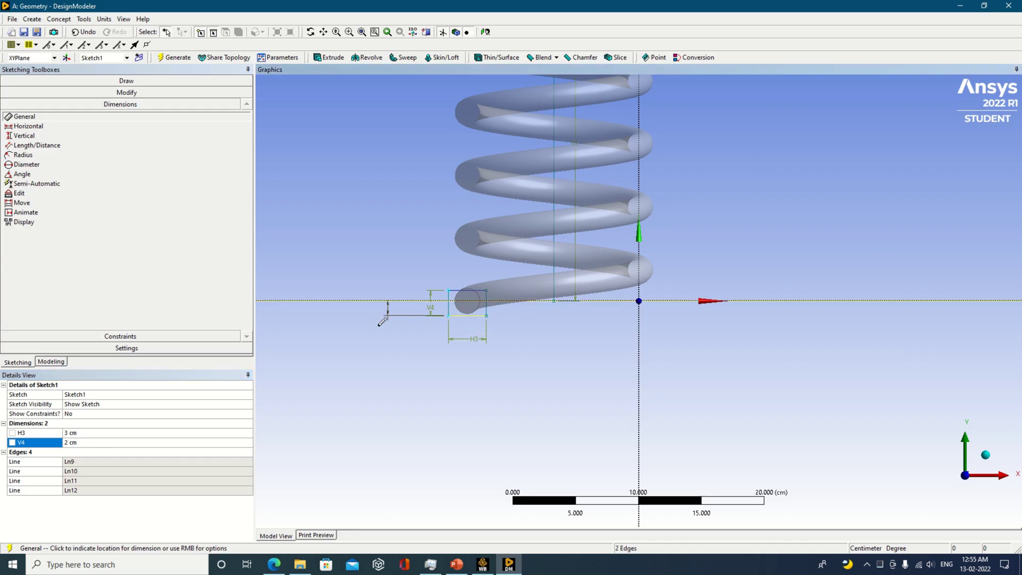
{"action": "left_click", "coordinate": [356, 328]}
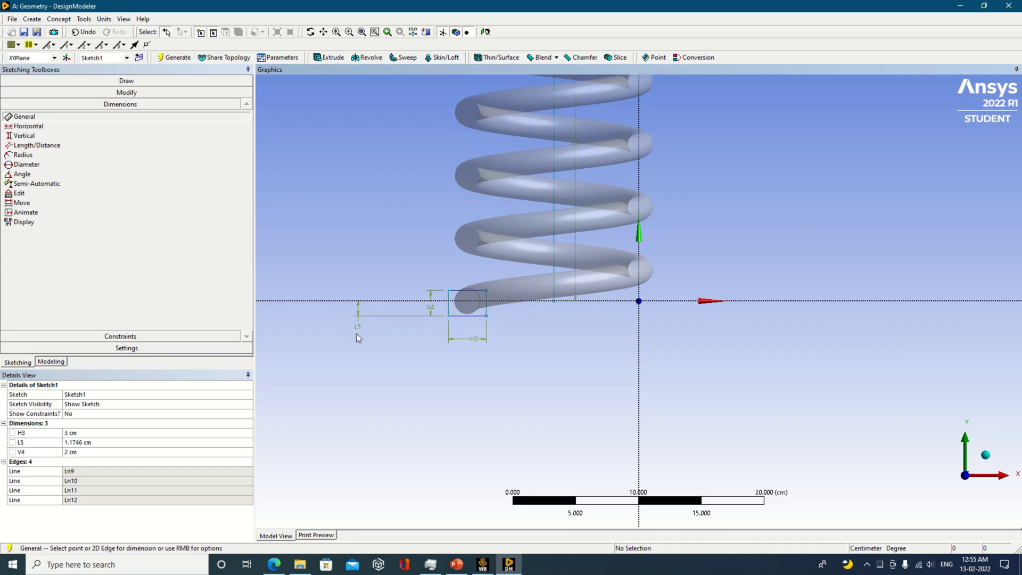
{"action": "left_click", "coordinate": [123, 442]}
{"action": "type", "text": "1"}
{"action": "key", "text": "Return"}
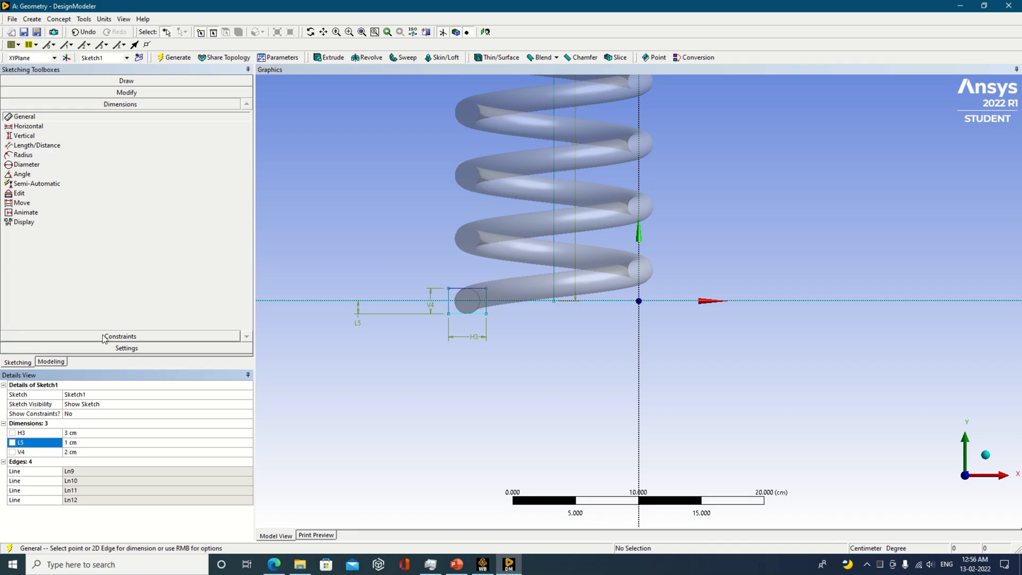
Return to modeling and regenerate the sweep with the rectangular Sketch1 profile along the Sketch2 path
{"action": "left_click", "coordinate": [51, 362]}
{"action": "left_click", "coordinate": [73, 99]}
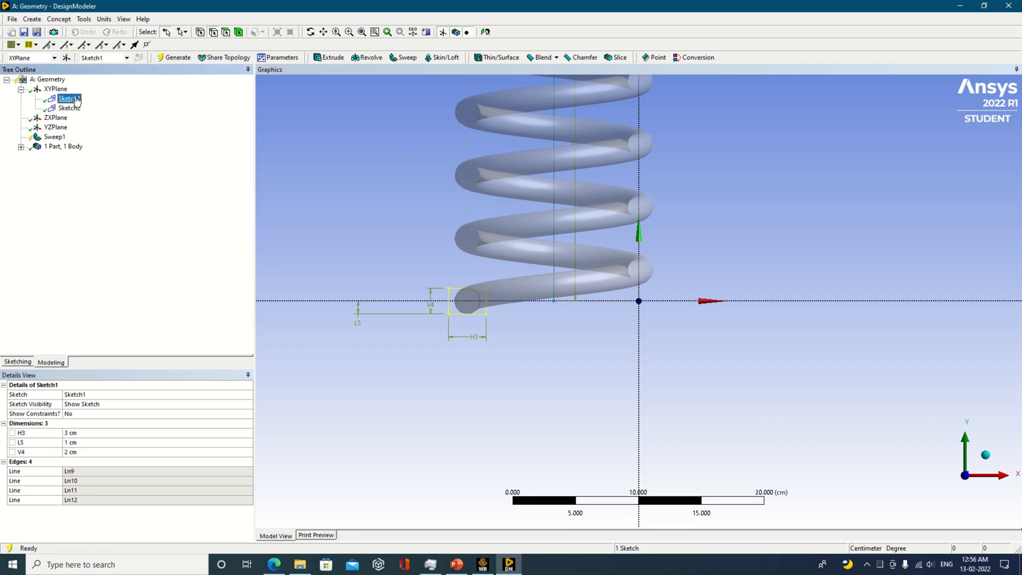
{"action": "left_click", "coordinate": [69, 108]}
{"action": "left_click", "coordinate": [69, 99]}
{"action": "left_click", "coordinate": [166, 59]}
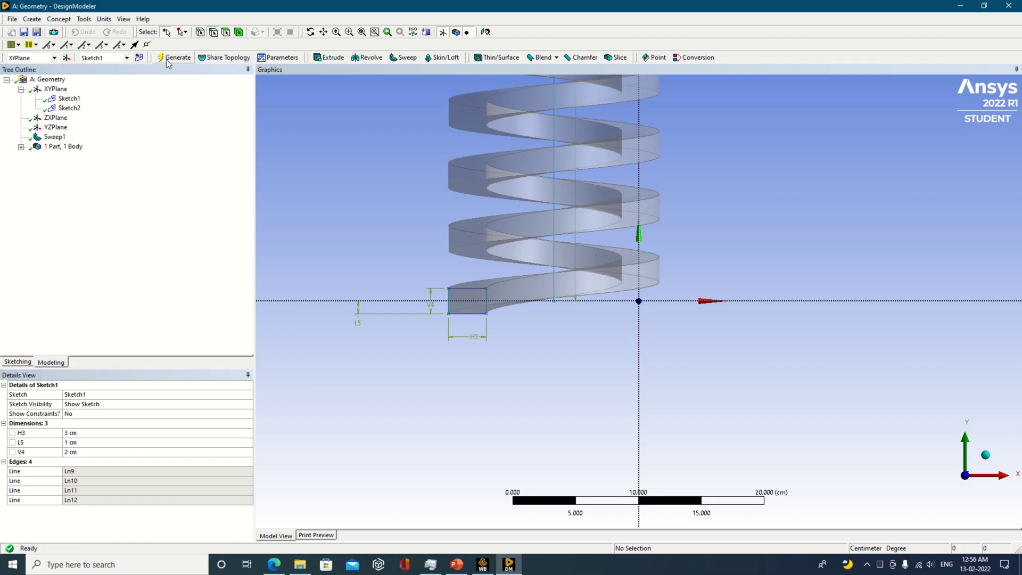
{"action": "middle_click_drag", "start_coordinate": [752, 199], "coordinate": [742, 223]}
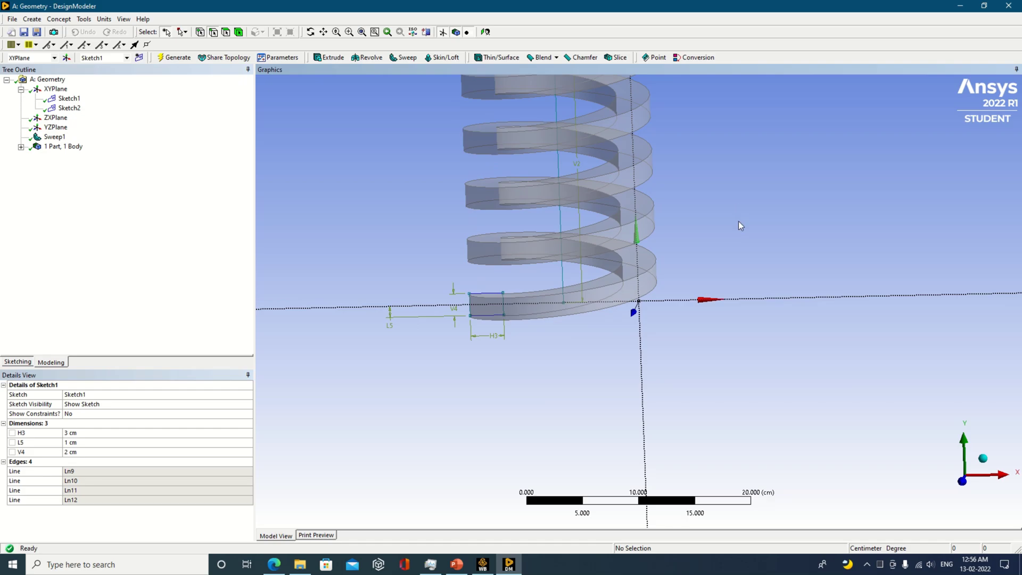
{"action": "left_click", "coordinate": [985, 457]}
{"action": "left_click", "coordinate": [959, 509]}
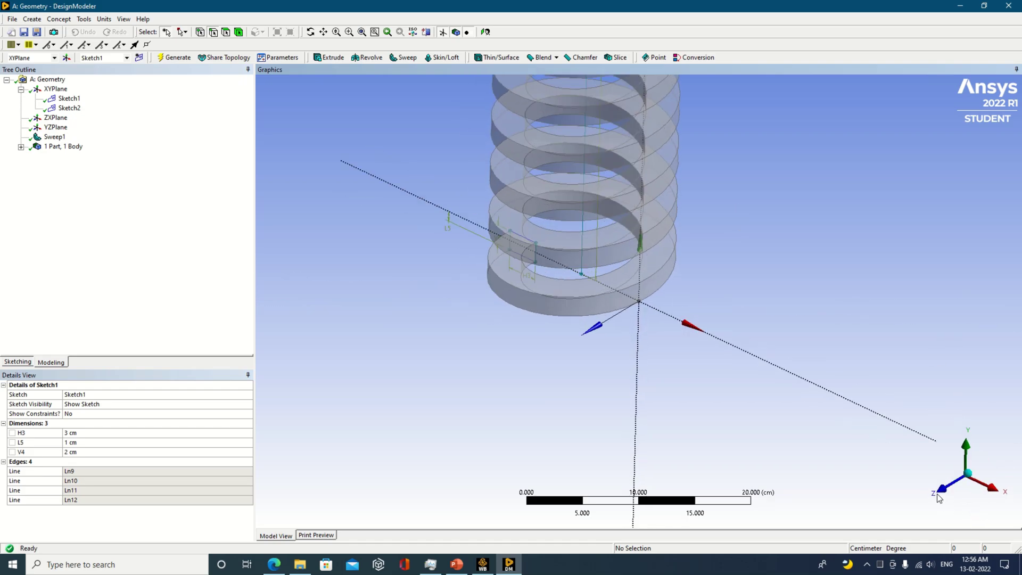
{"action": "scroll", "coordinate": [609, 251], "scroll_direction": "down", "scroll_amount": 2}
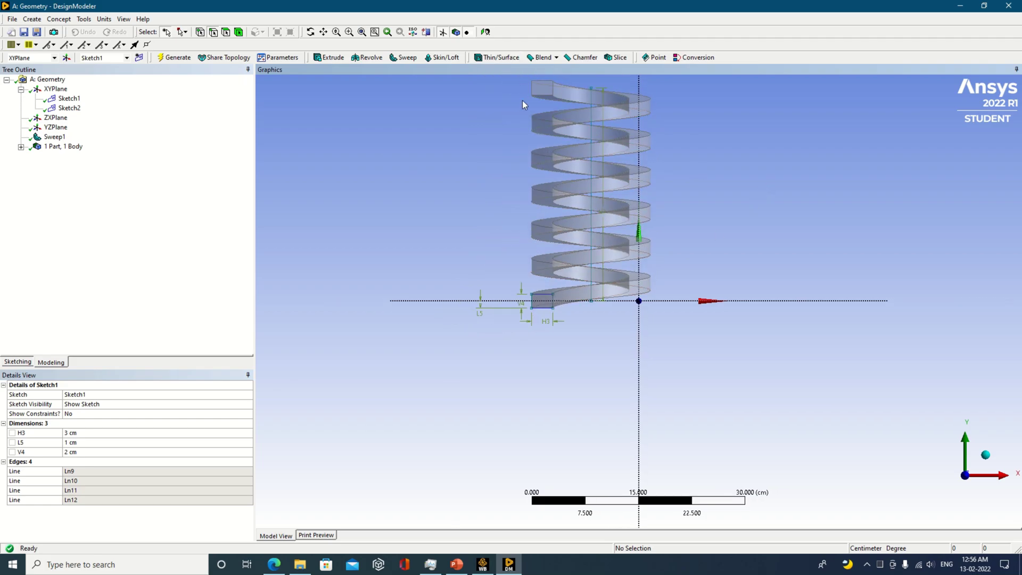
Select the spring's solid body under the part and examine the rectangular-section coil from front, oblique and tilted views
{"action": "left_click", "coordinate": [987, 455]}
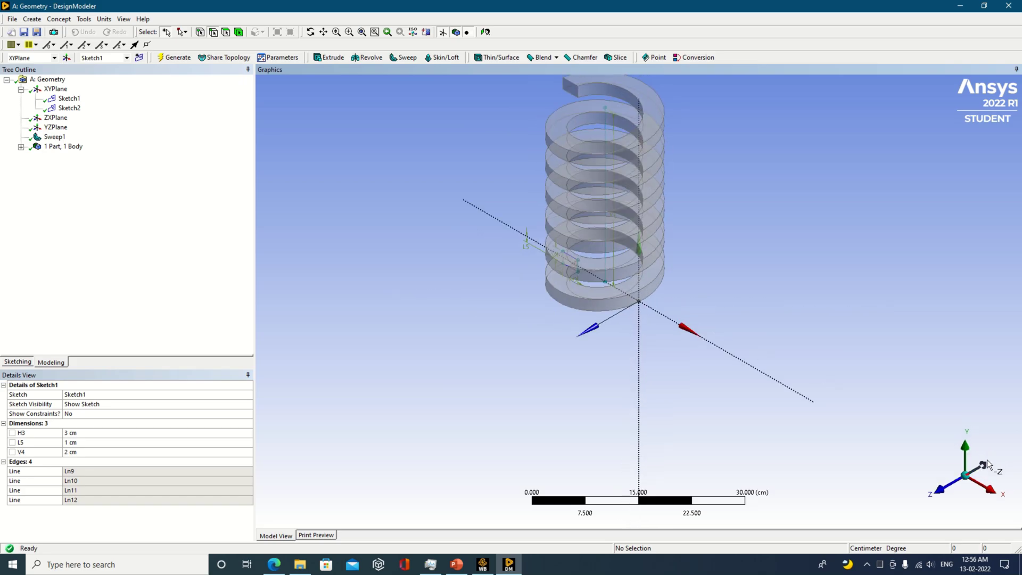
{"action": "left_click", "coordinate": [939, 488]}
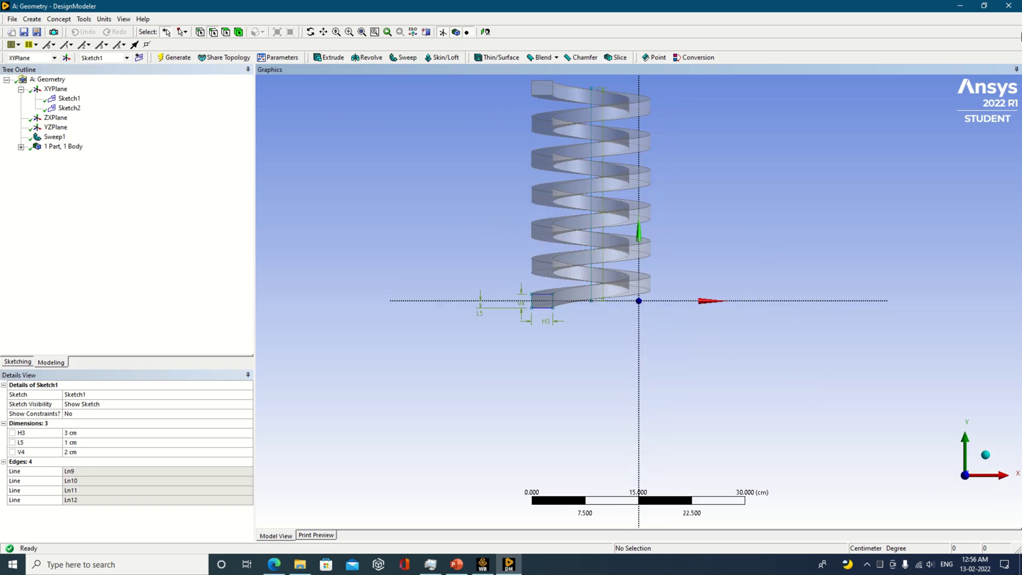
{"action": "left_click", "coordinate": [21, 147]}
{"action": "left_click", "coordinate": [65, 156]}
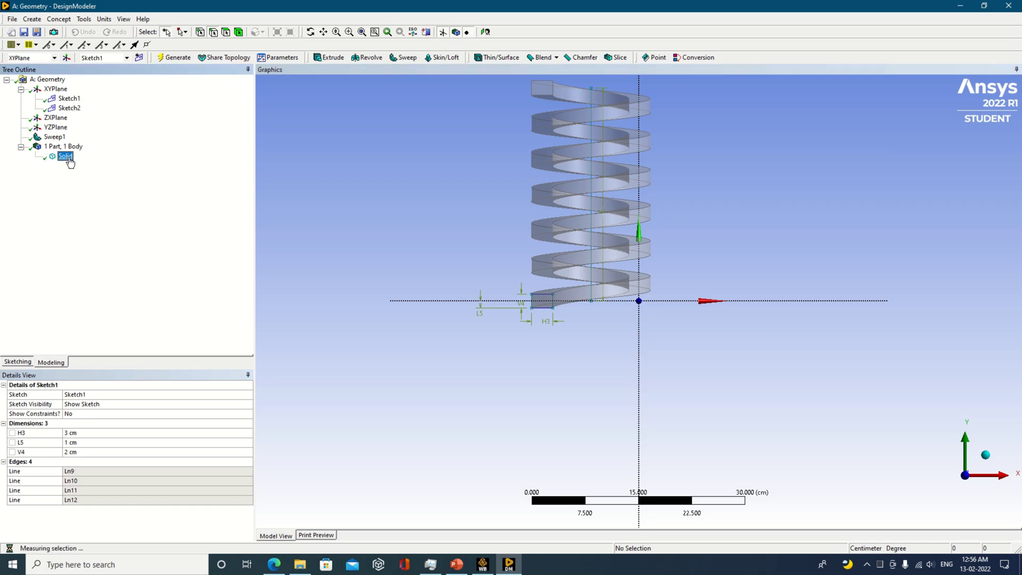
{"action": "left_click", "coordinate": [711, 199]}
{"action": "middle_click_drag", "start_coordinate": [712, 199], "coordinate": [744, 314]}
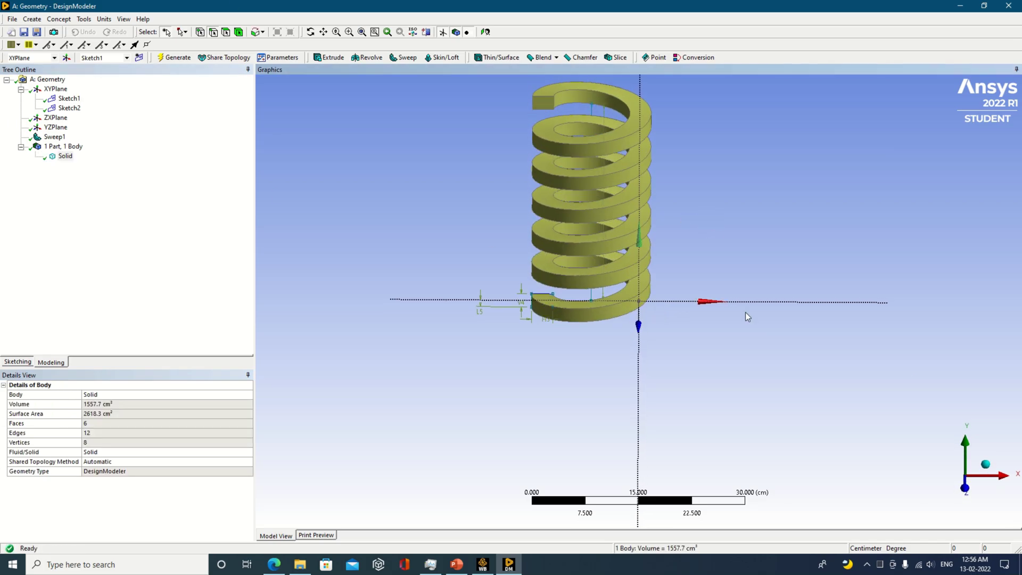
{"action": "left_click", "coordinate": [986, 464]}
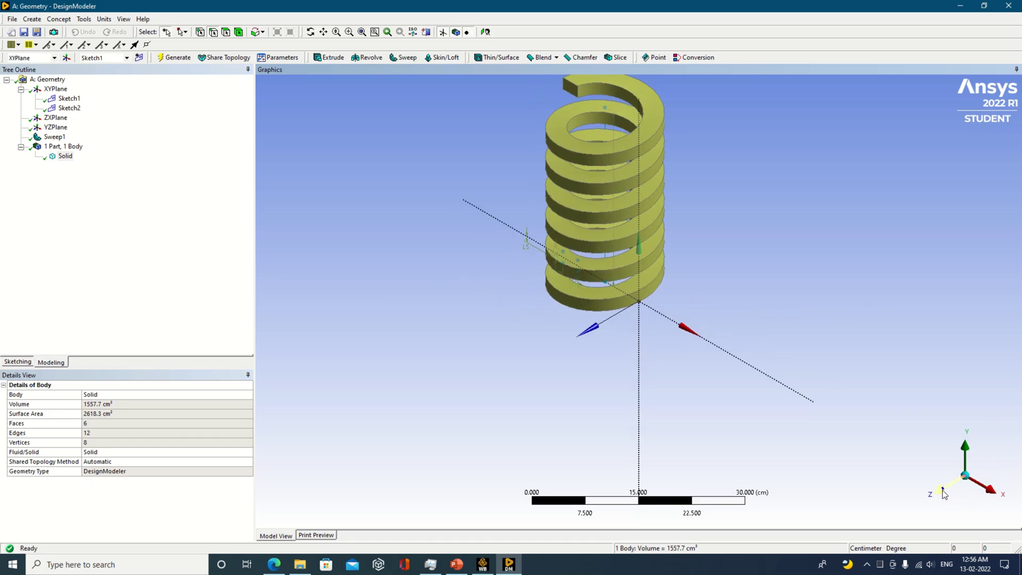
{"action": "left_click", "coordinate": [948, 495]}
{"action": "middle_click_drag", "start_coordinate": [684, 182], "coordinate": [612, 137]}
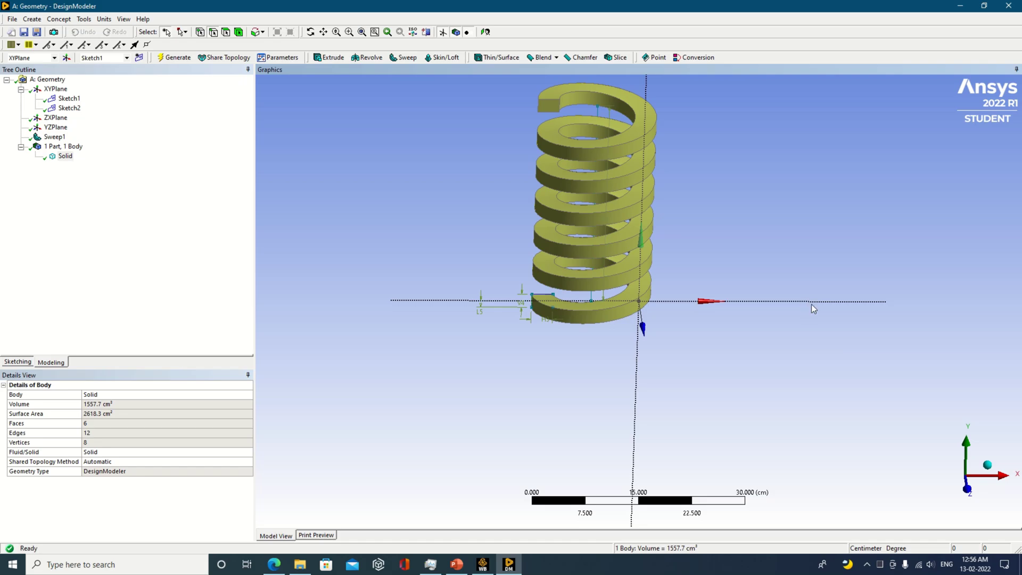
Review the details of the Sketch2 path line and the Sweep1 feature's profile, path and twist settings
{"action": "left_click", "coordinate": [70, 108]}
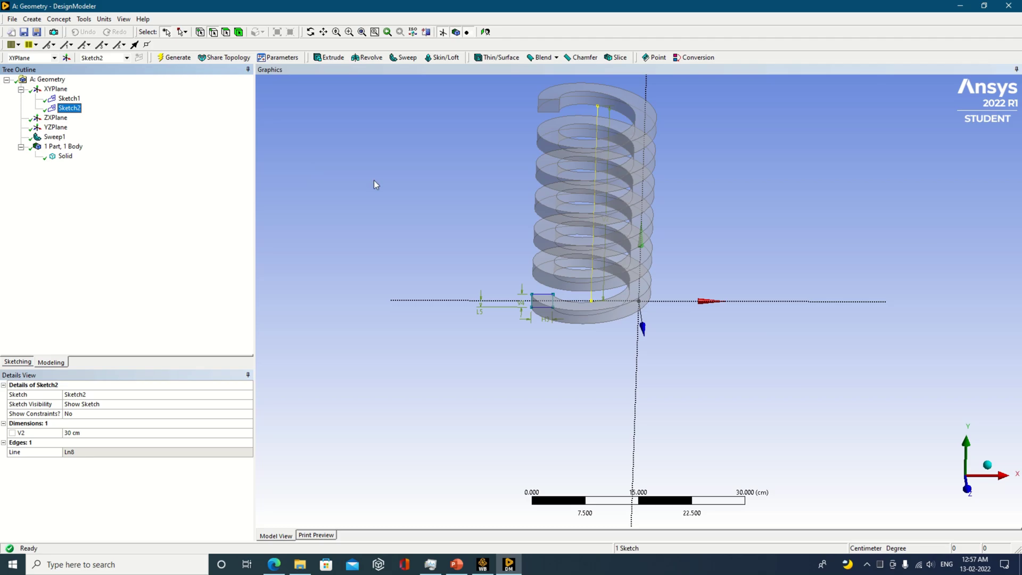
{"action": "left_click", "coordinate": [54, 137]}
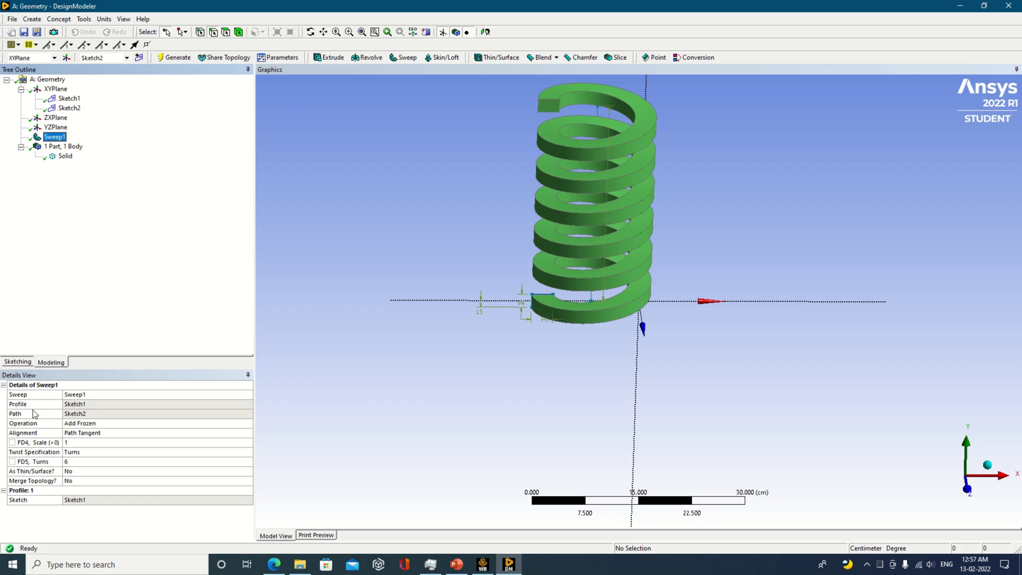